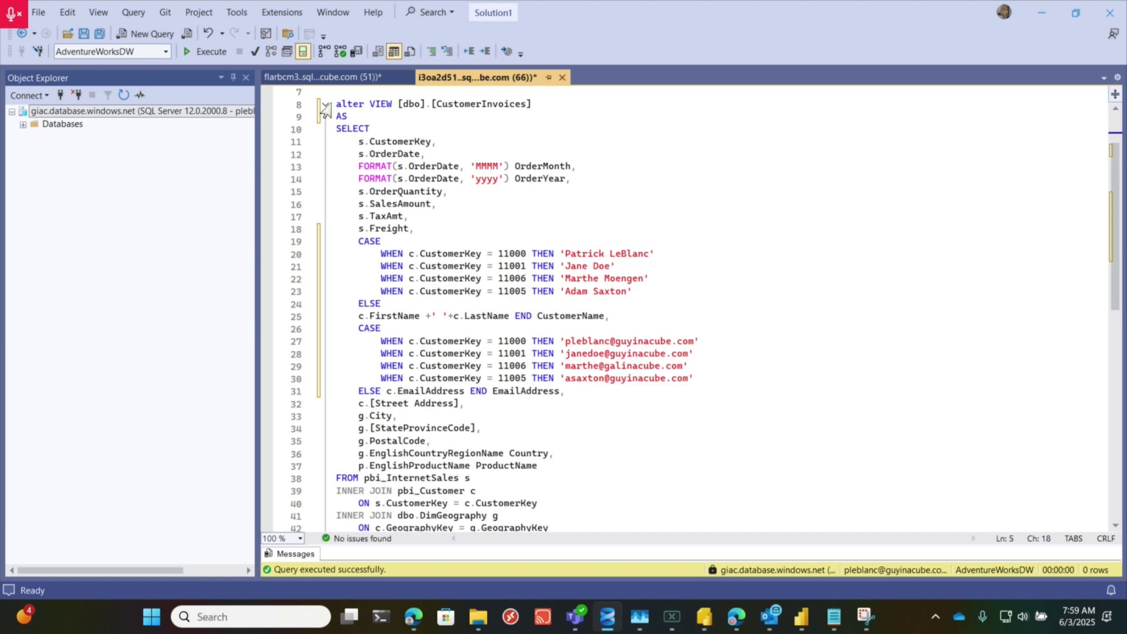
click(319, 83)
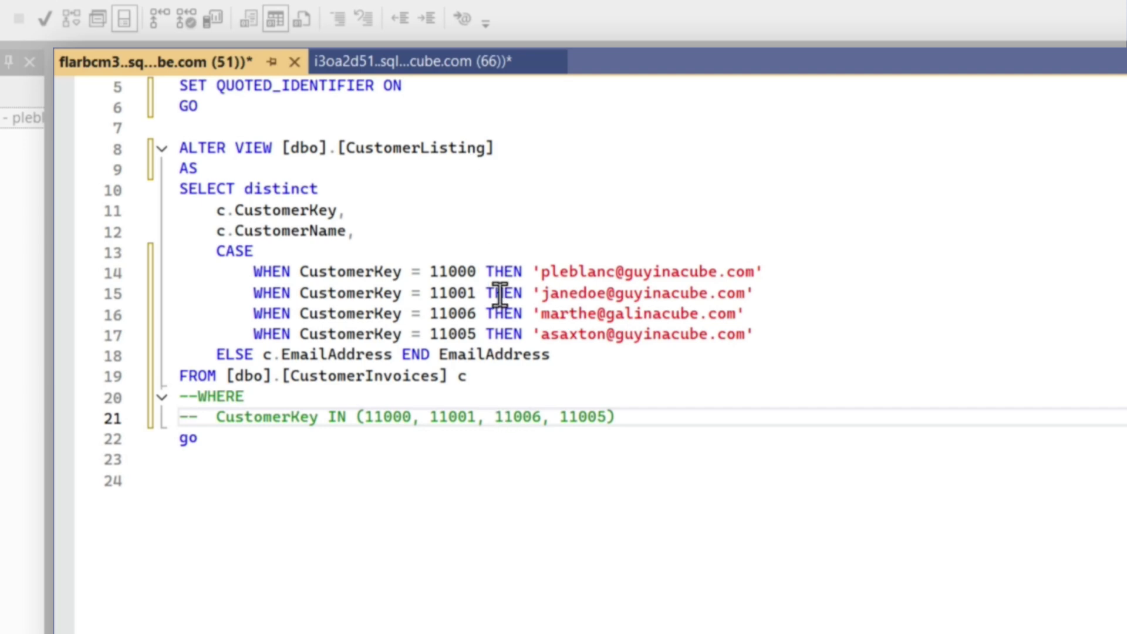
drag(769, 338, 184, 276)
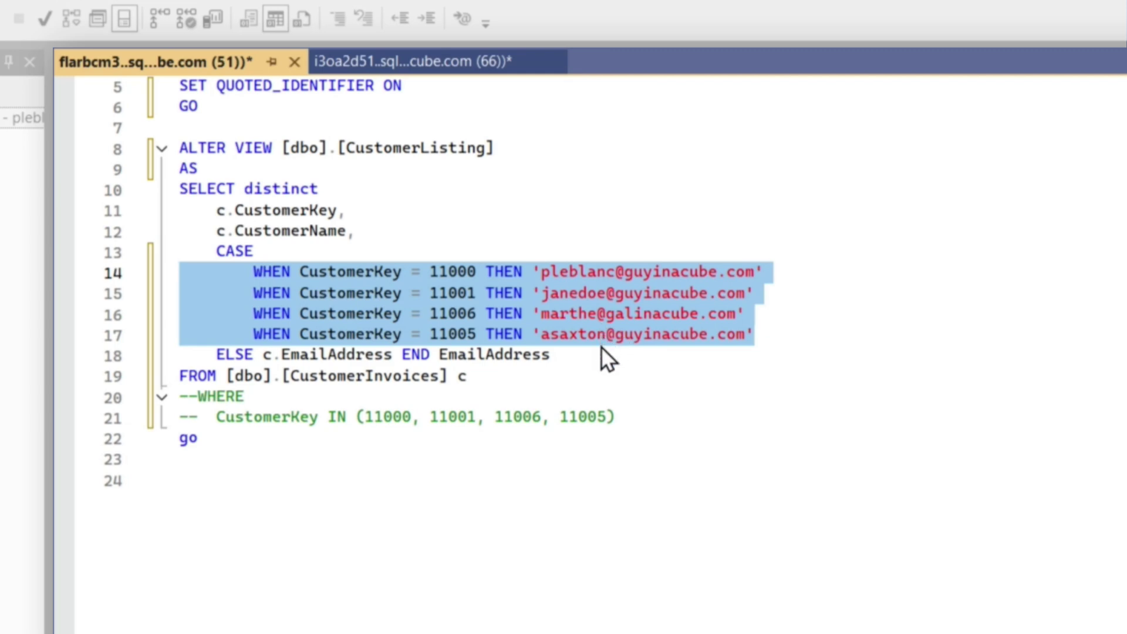
click(561, 189)
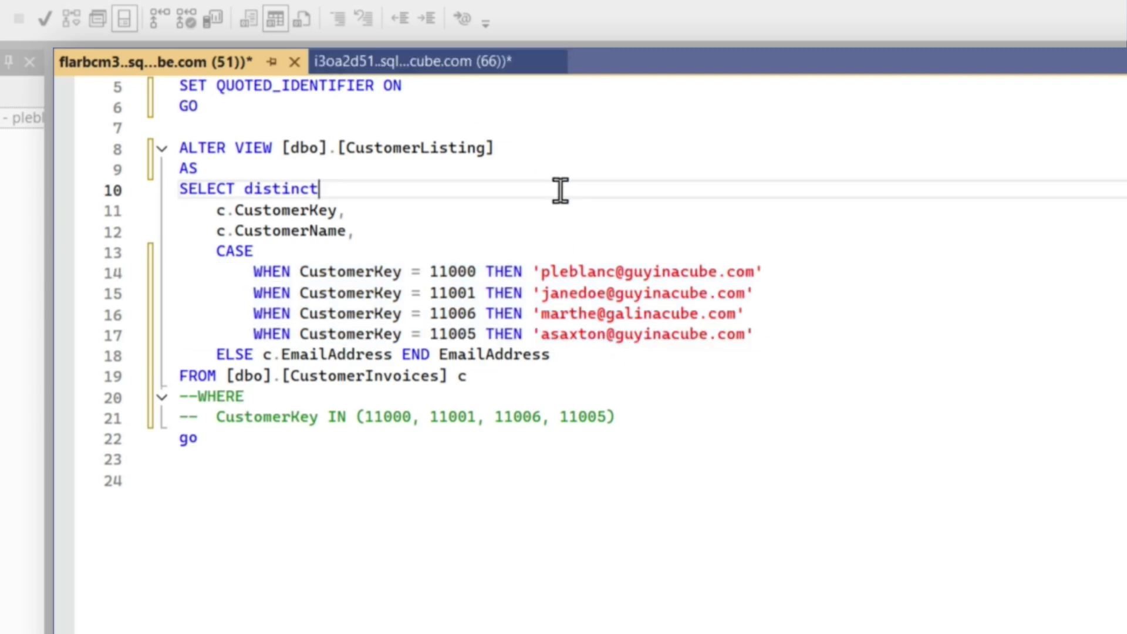
click(442, 70)
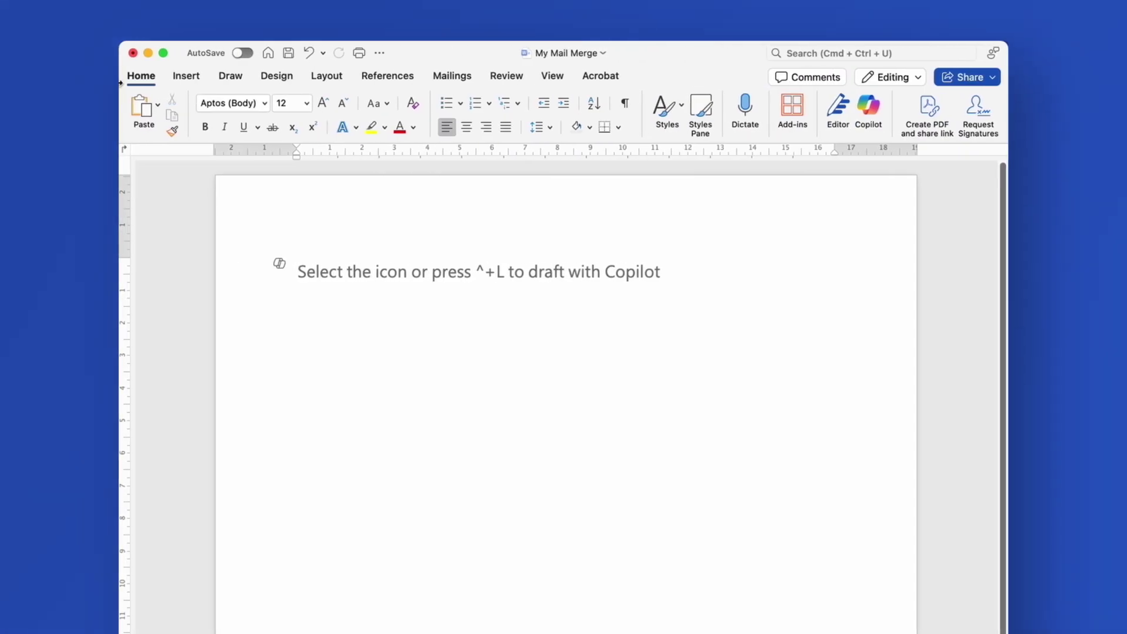
Insert FirstName, LastName, Address1 and City merge fields on separate lines of the My Mail Merge letter
click(435, 79)
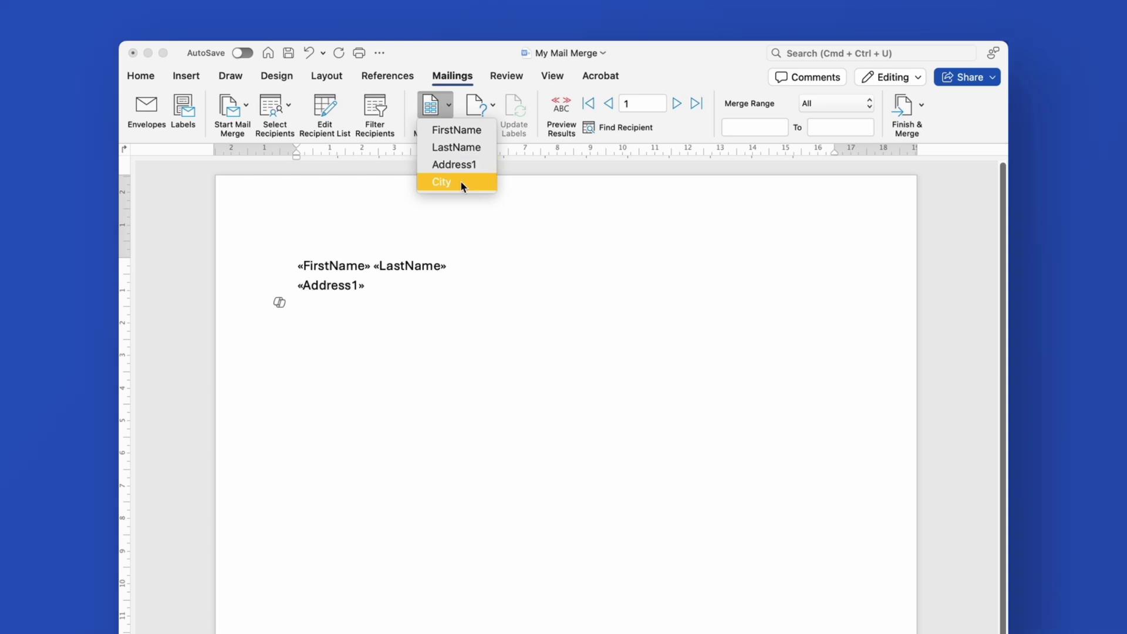
click(463, 185)
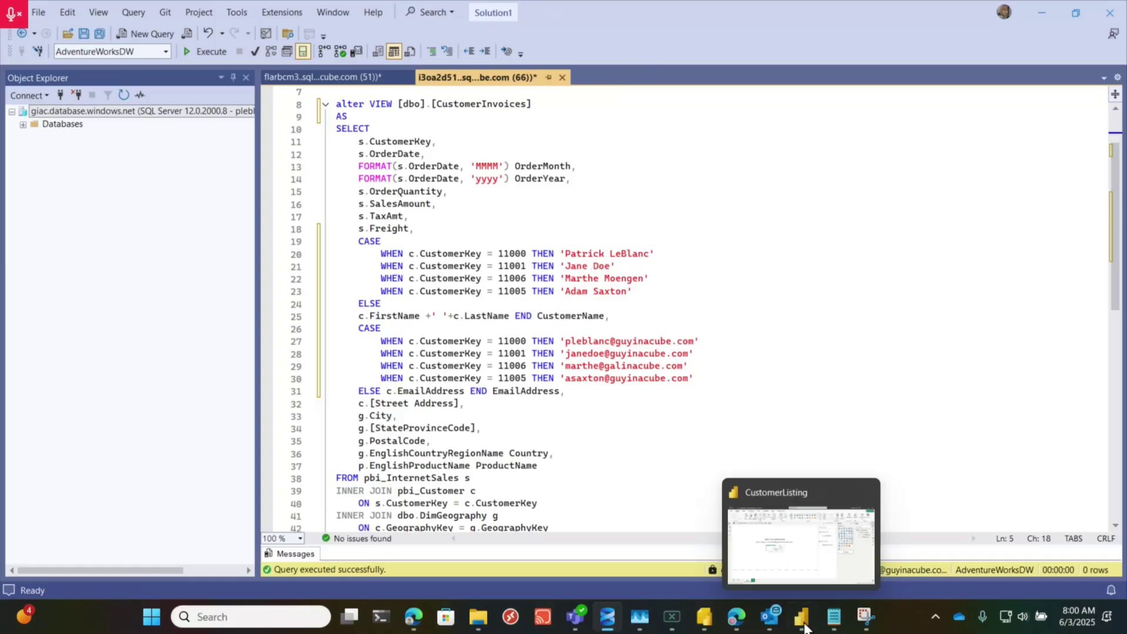
Bring the Customer Invoice start report forward and select the CustomerListing dataset
mouse_move(702, 615)
click(766, 545)
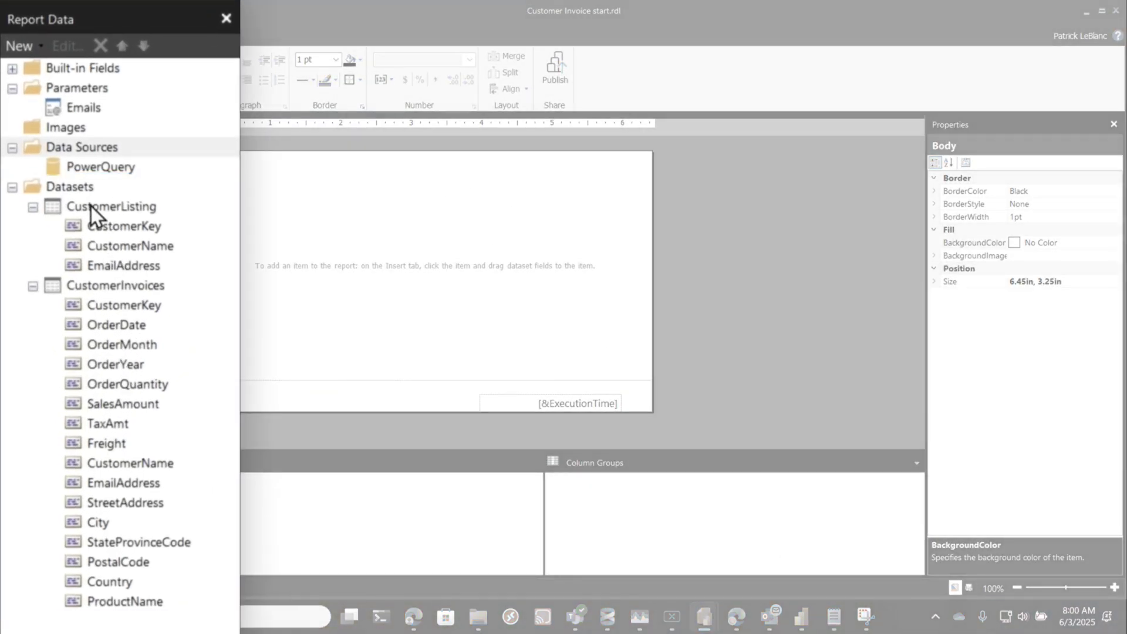
right_click(83, 148)
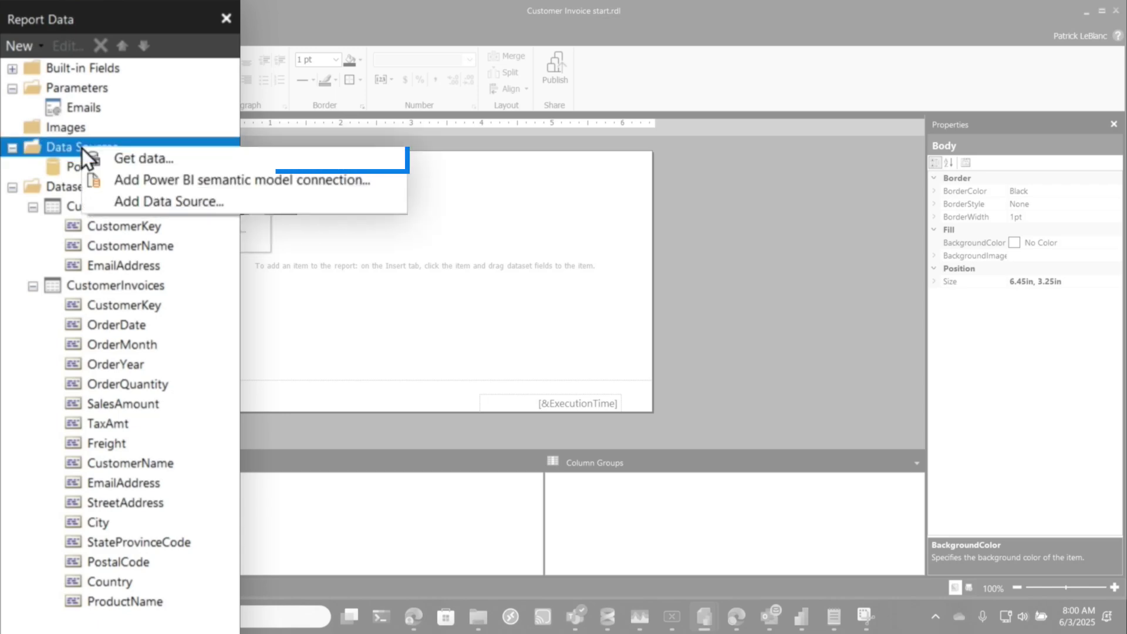
click(80, 206)
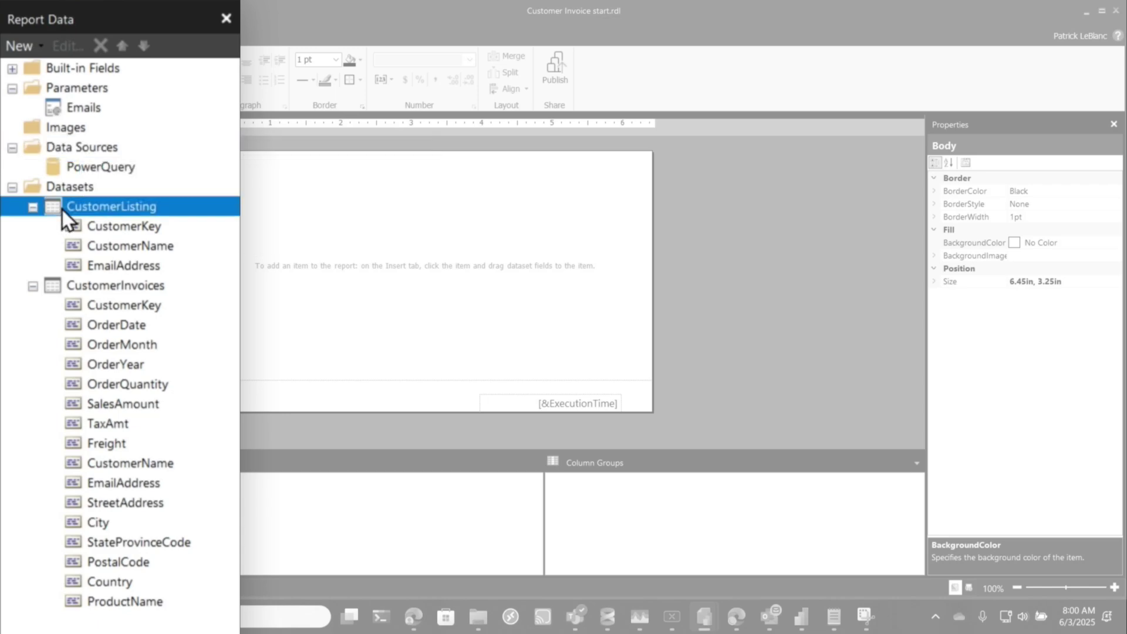
Edit the CustomerListing mashup, connect it to the SQL source with credentials, and save it
right_click(72, 212)
click(170, 253)
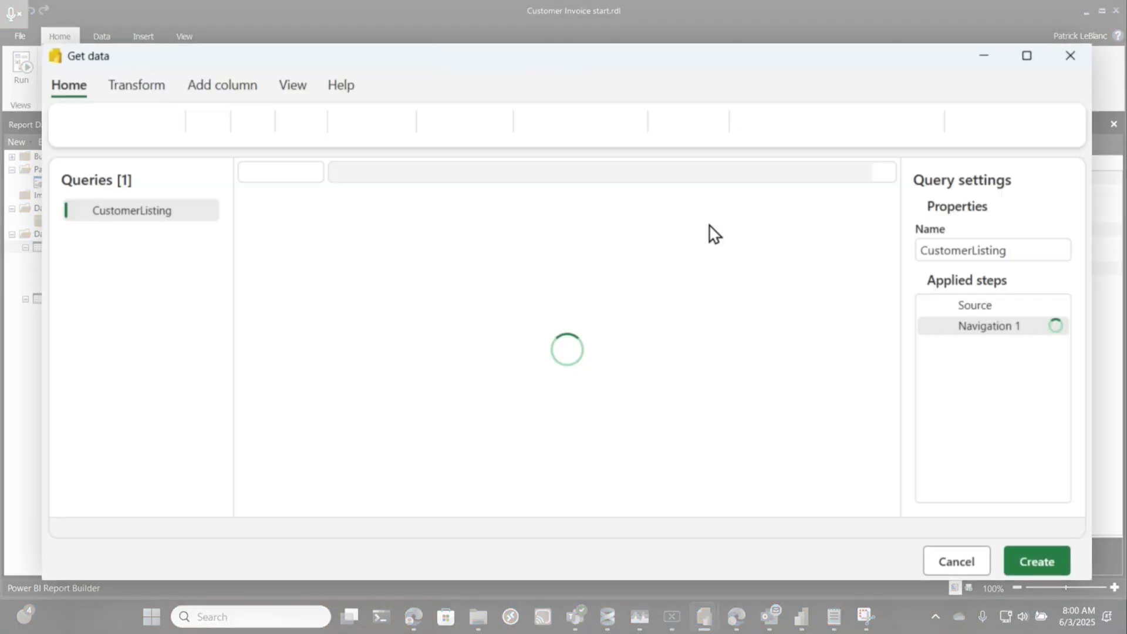
click(838, 240)
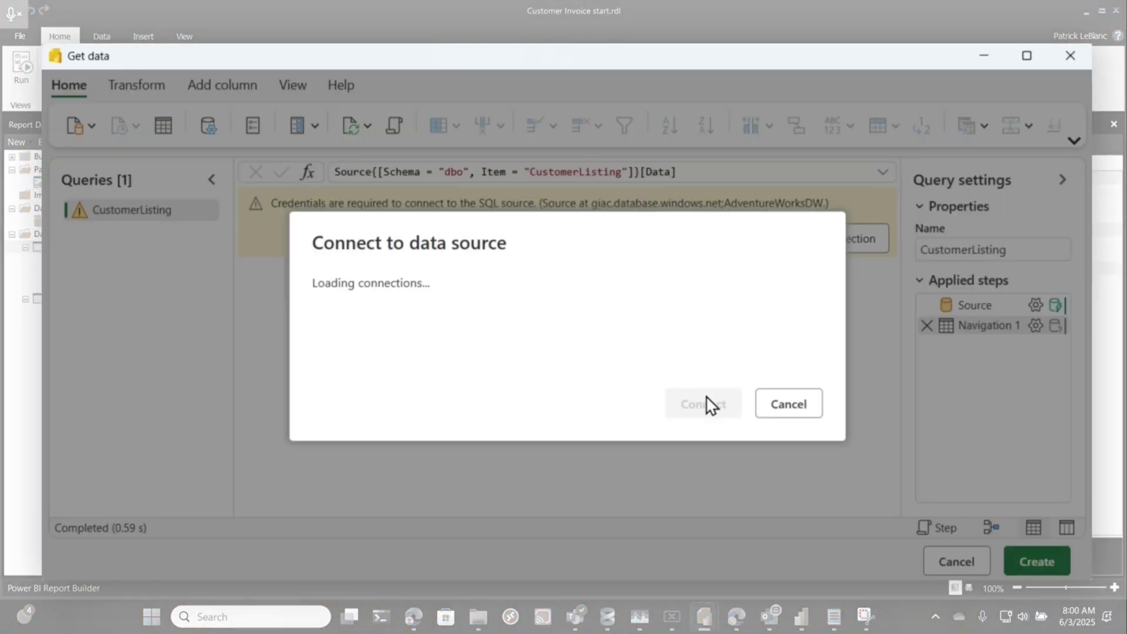
click(681, 403)
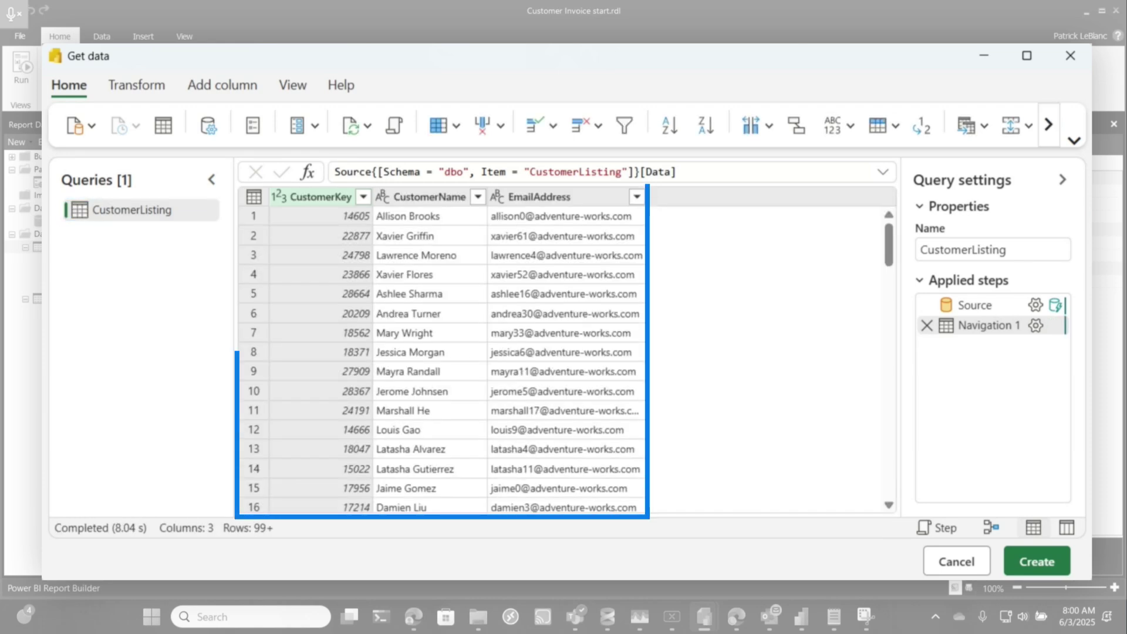
click(1035, 561)
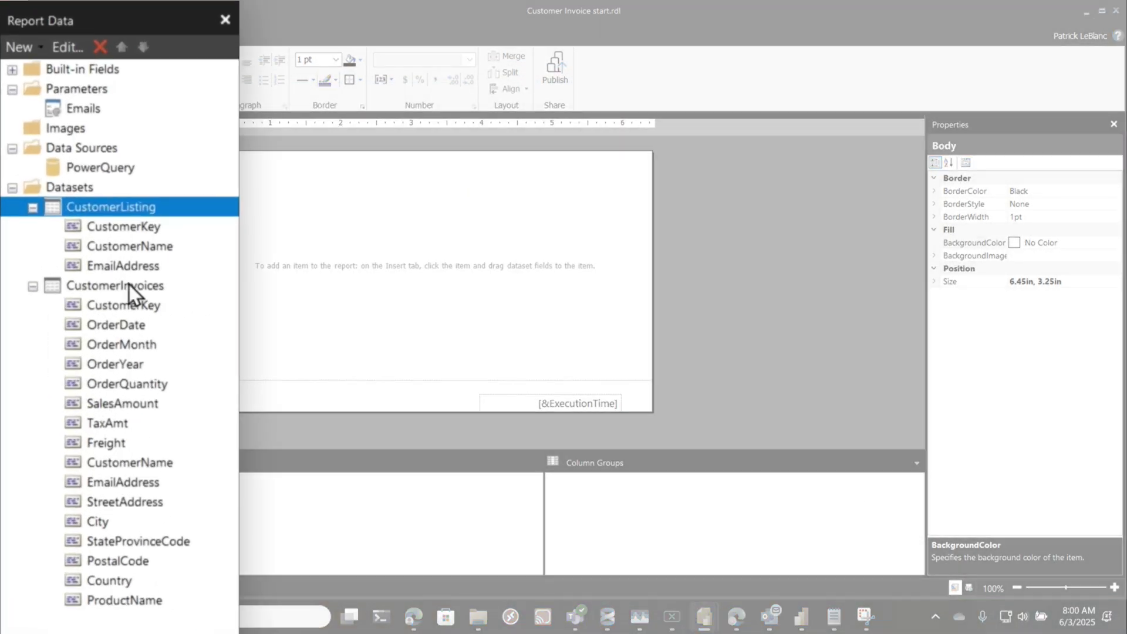
right_click(129, 285)
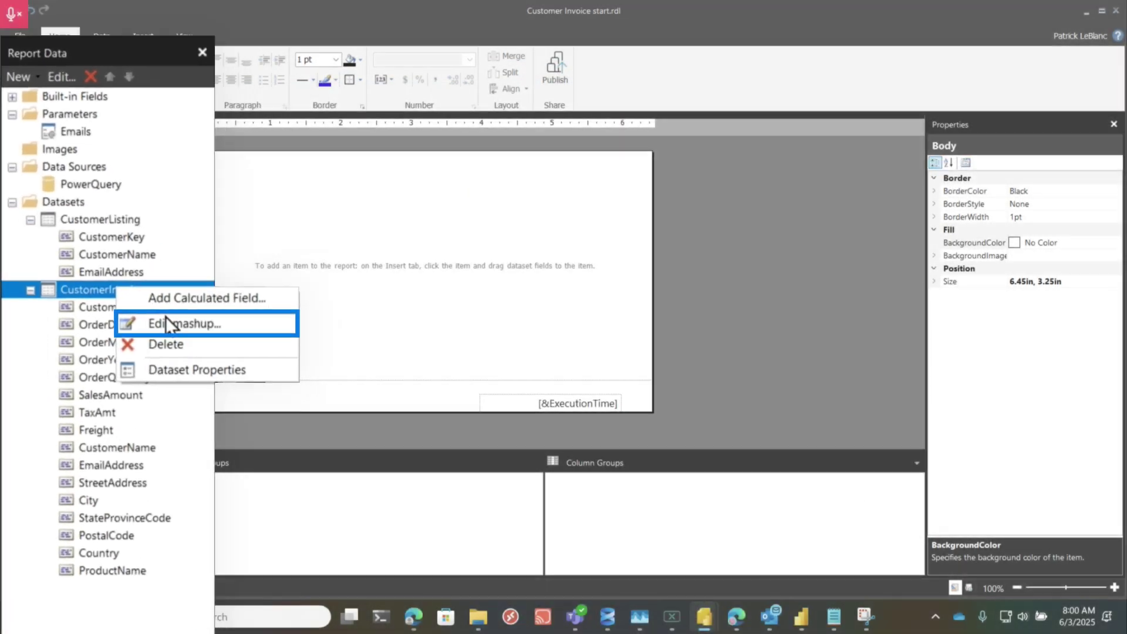
click(166, 323)
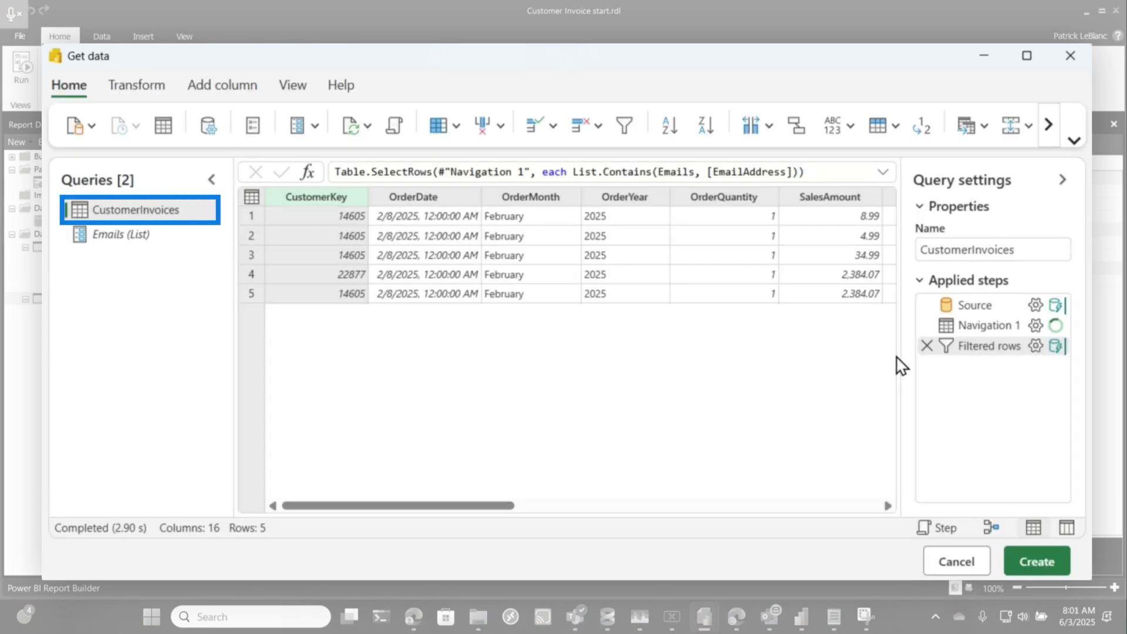
mouse_move(997, 350)
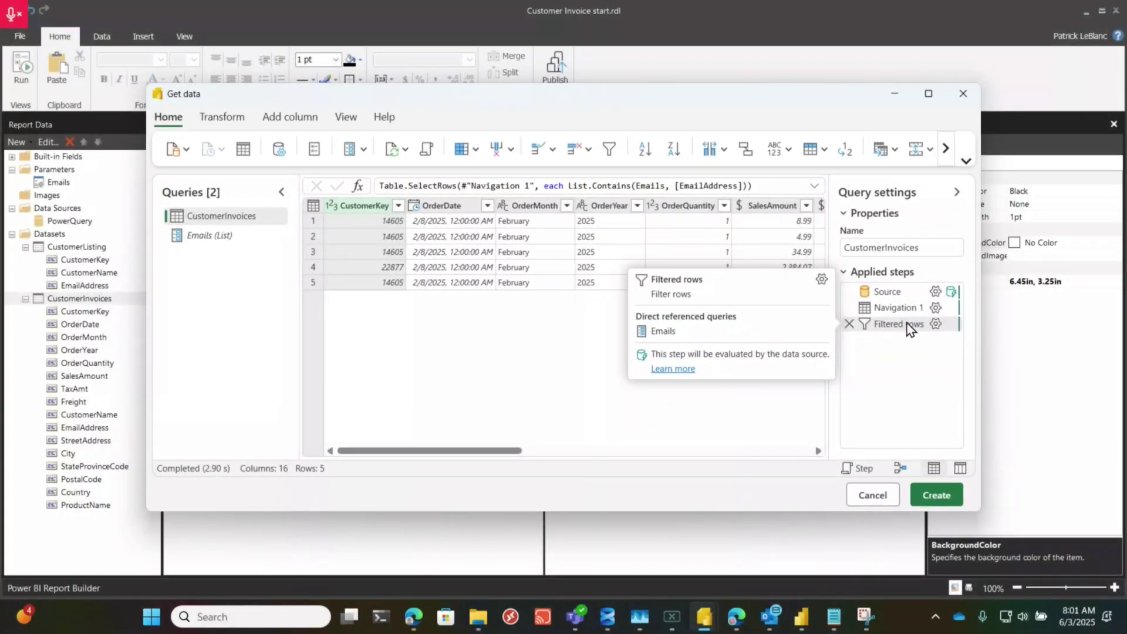
click(862, 504)
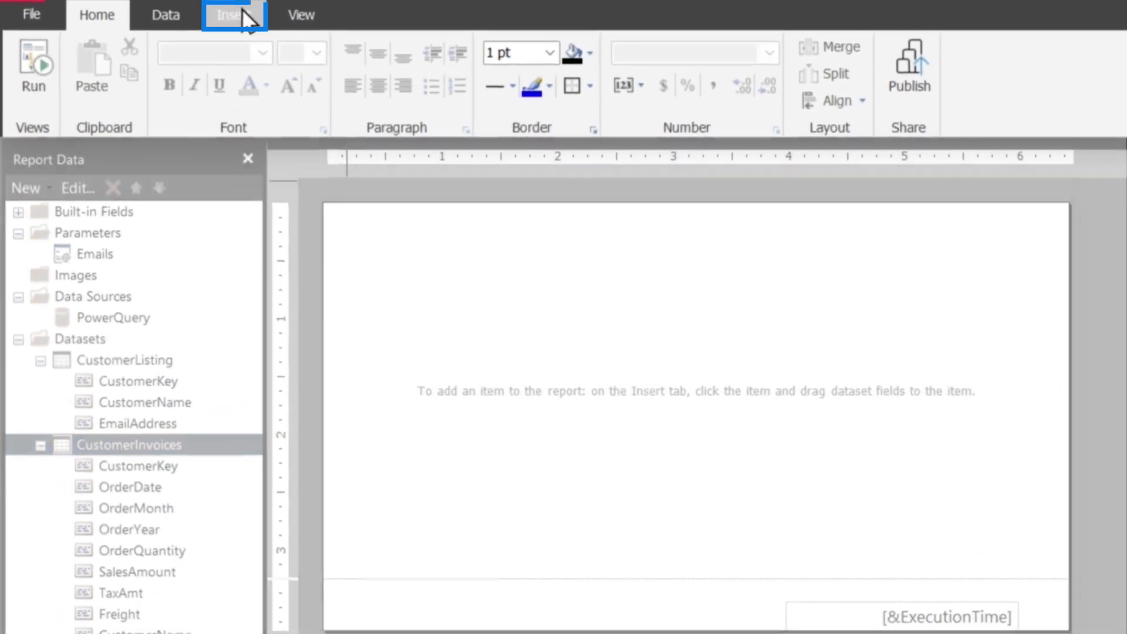
Insert a list region and stretch it across the report body
click(242, 9)
click(138, 73)
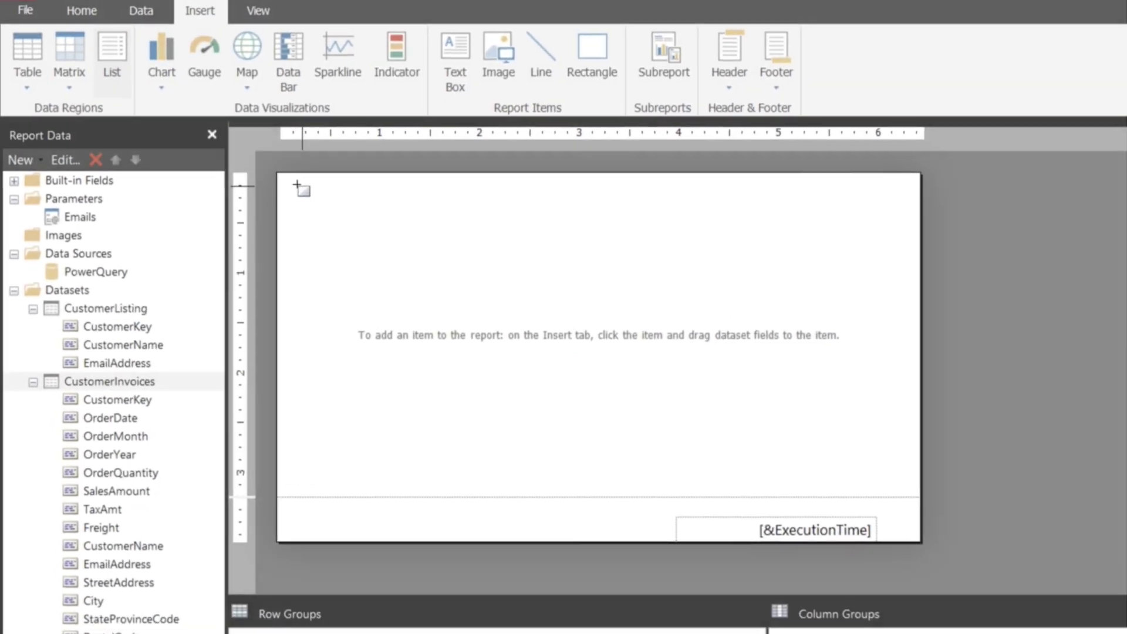
drag(338, 218, 527, 397)
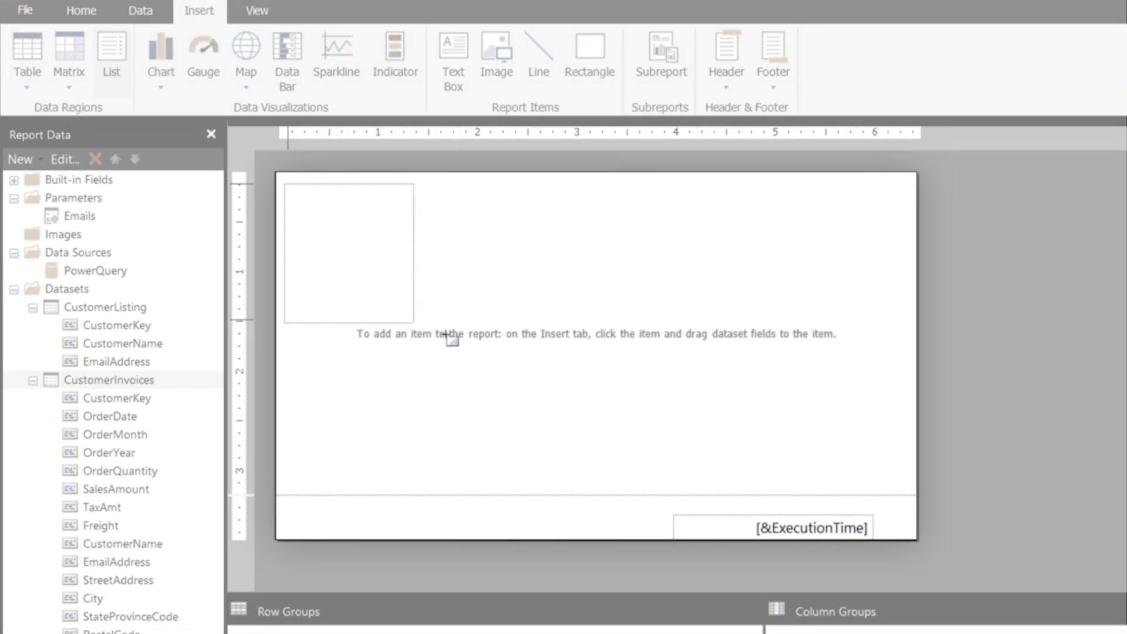
drag(446, 334, 691, 434)
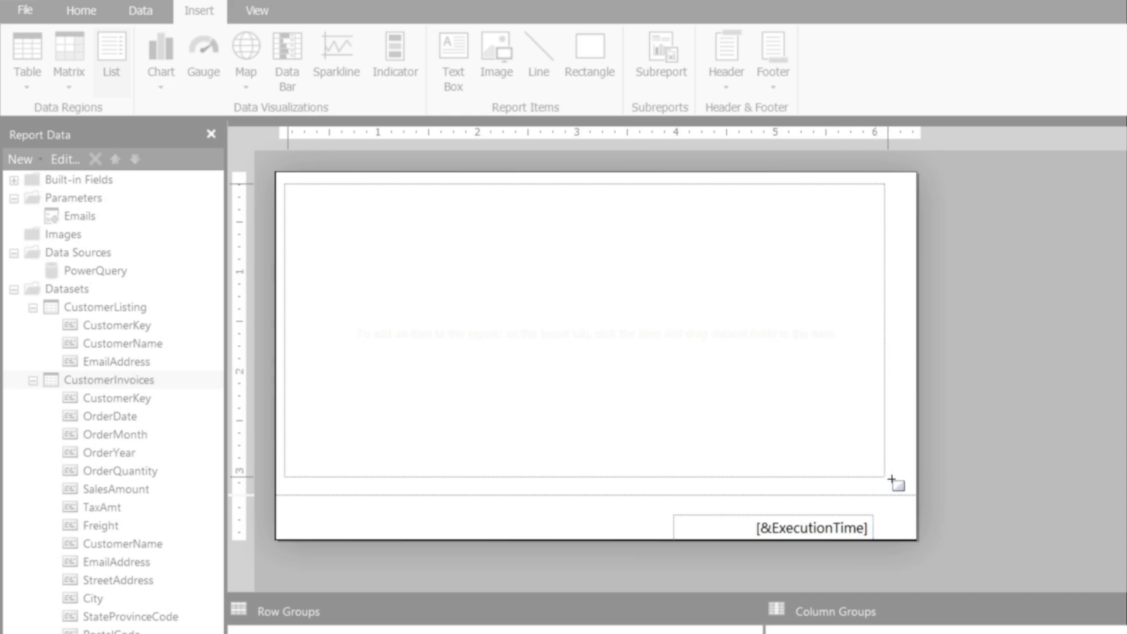
drag(900, 482, 901, 483)
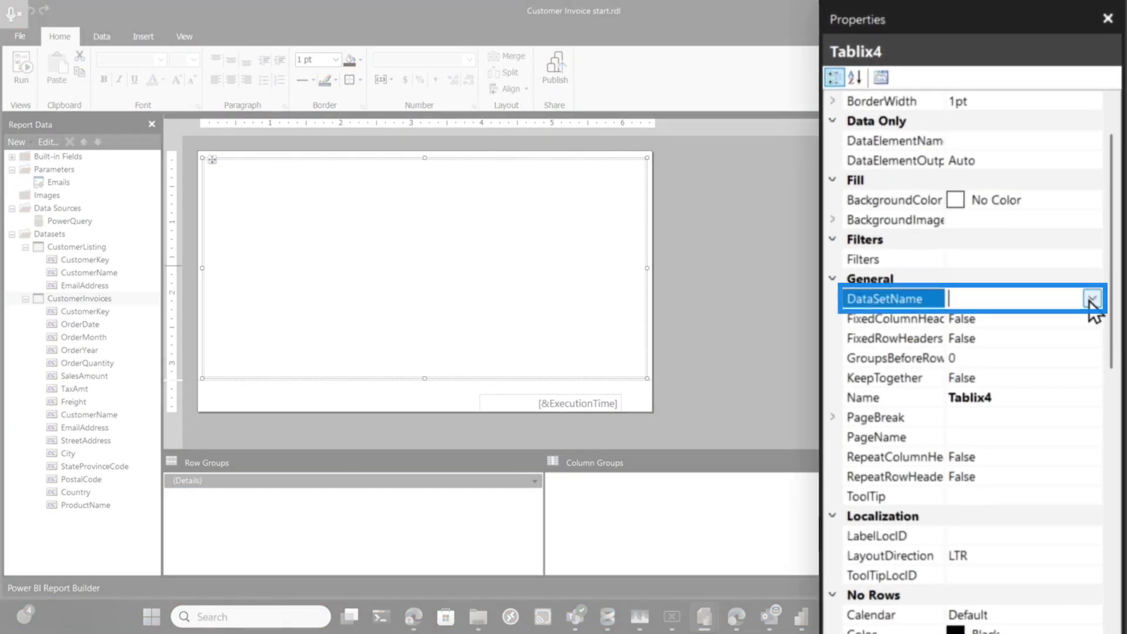
Set the list's Tablix Properties dataset name to CustomerInvoices
click(997, 358)
click(539, 217)
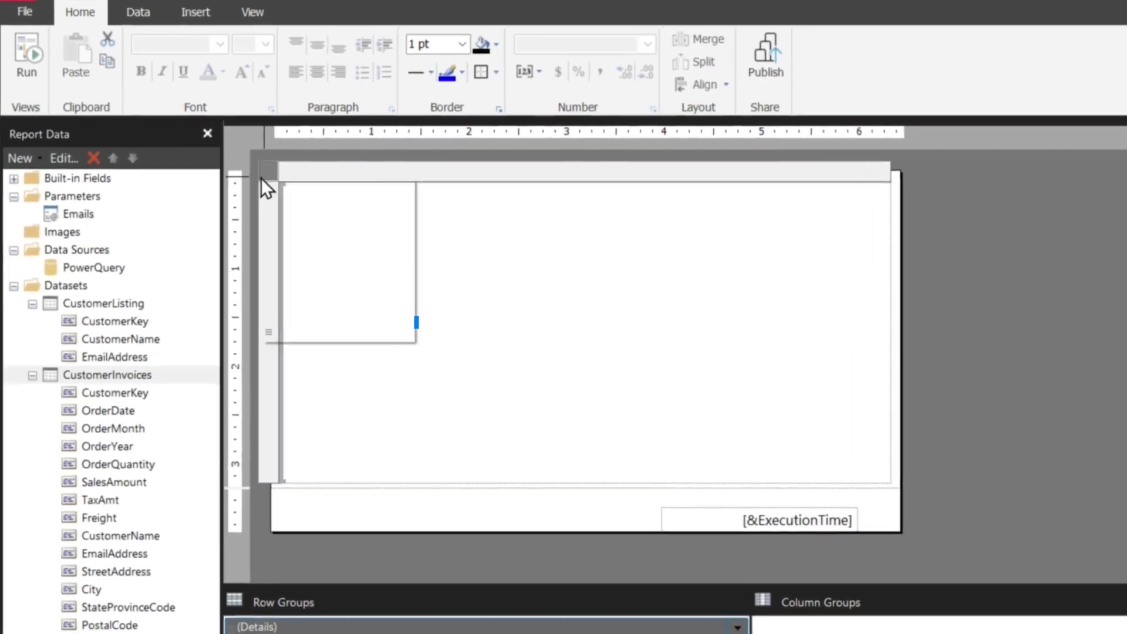
right_click(264, 179)
click(335, 330)
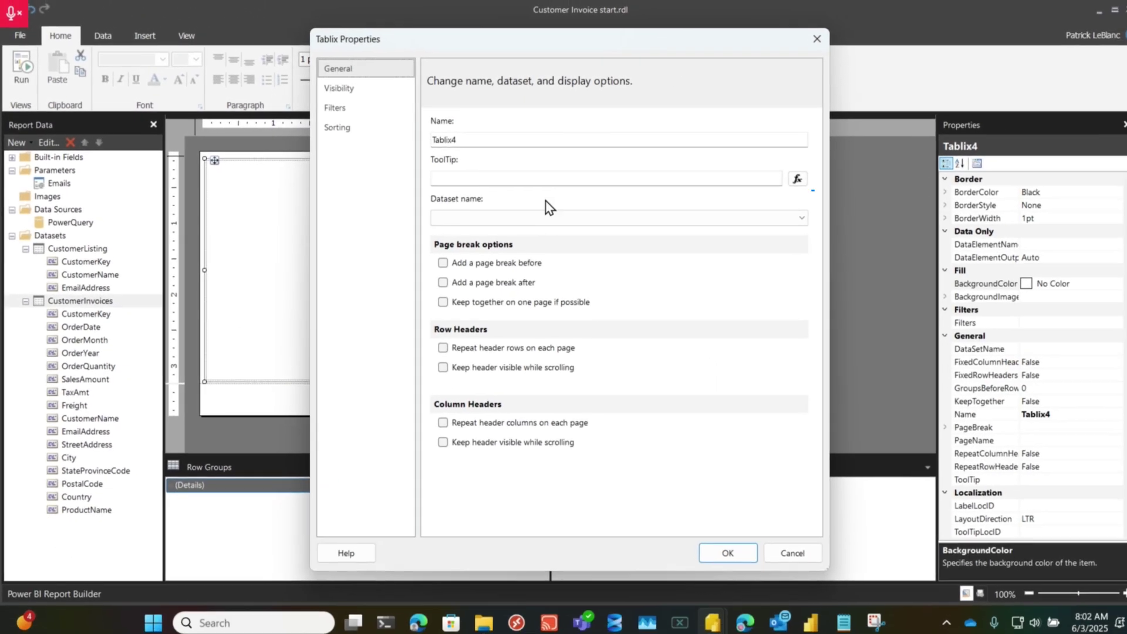
click(549, 218)
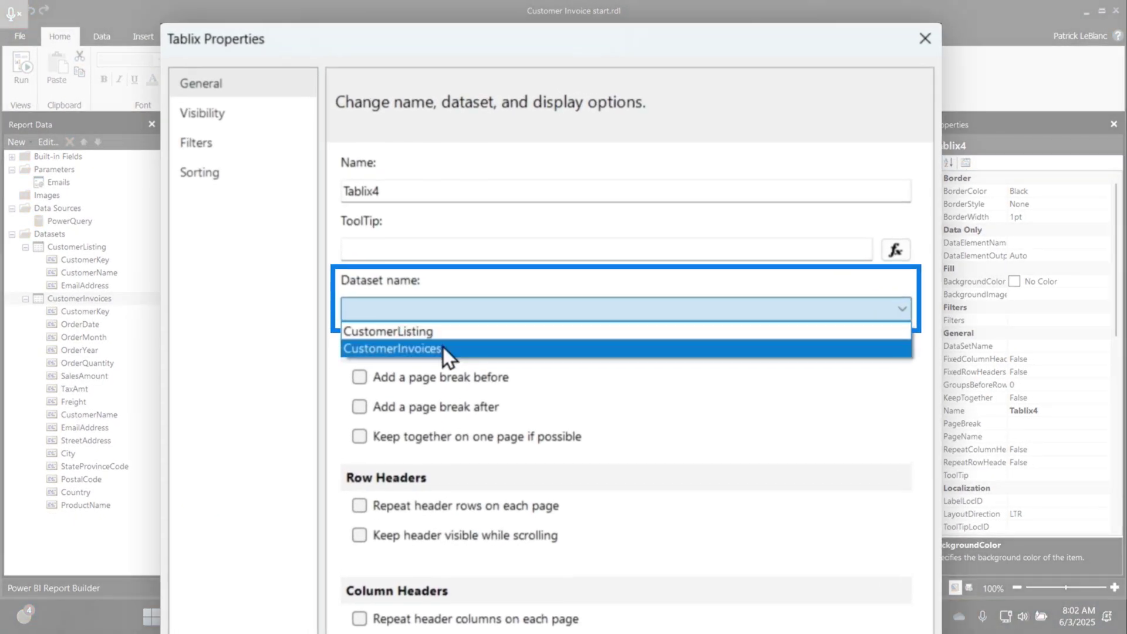
click(443, 347)
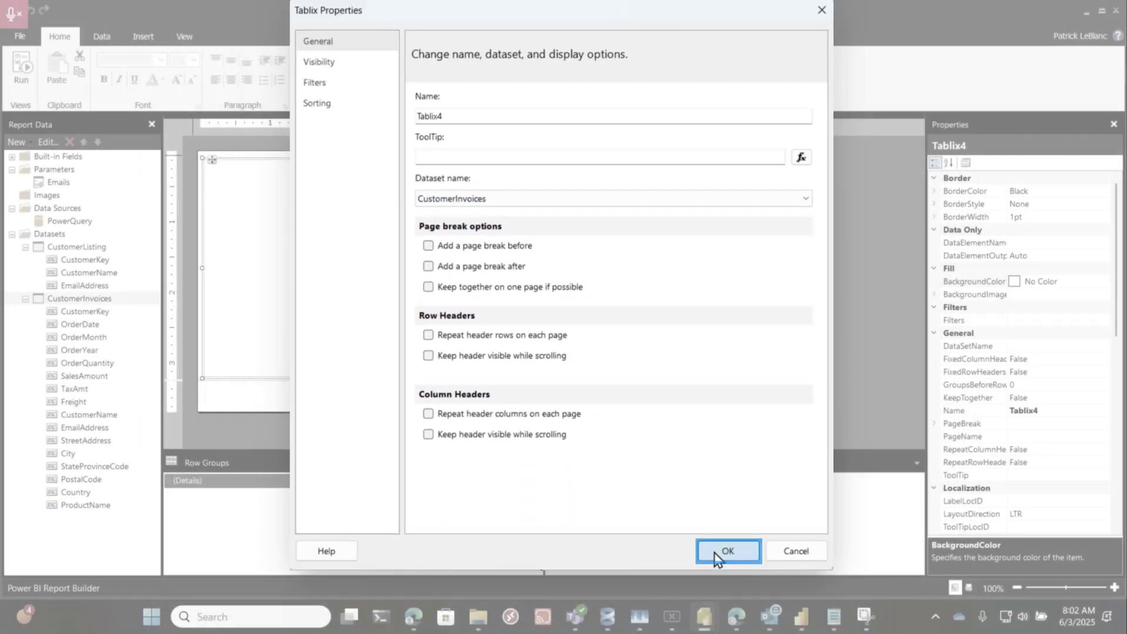
click(769, 571)
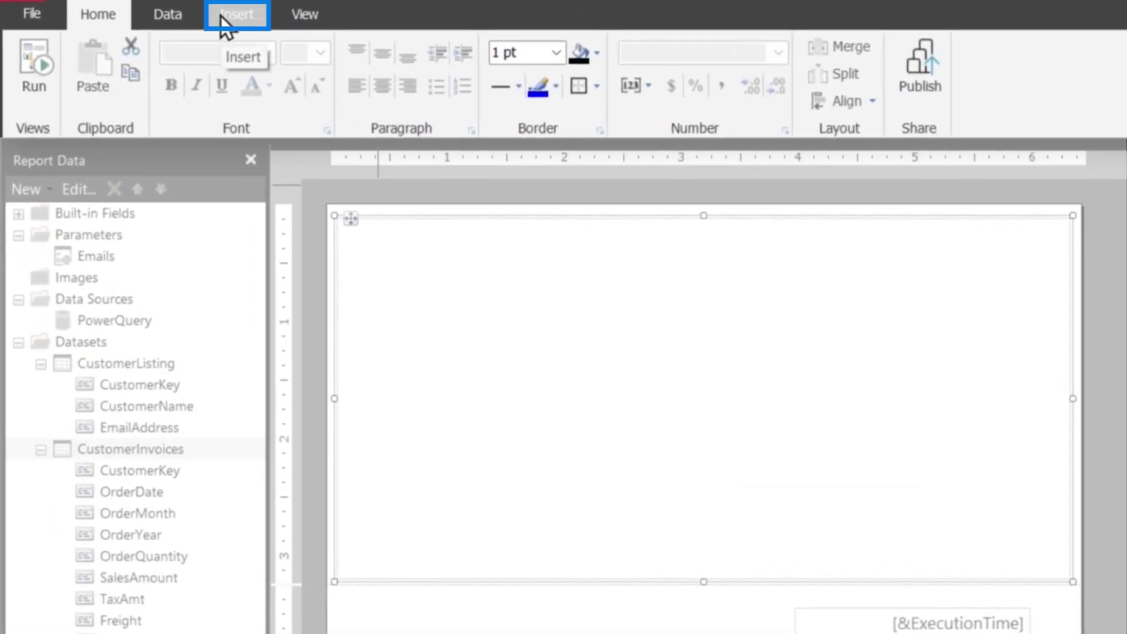
click(223, 18)
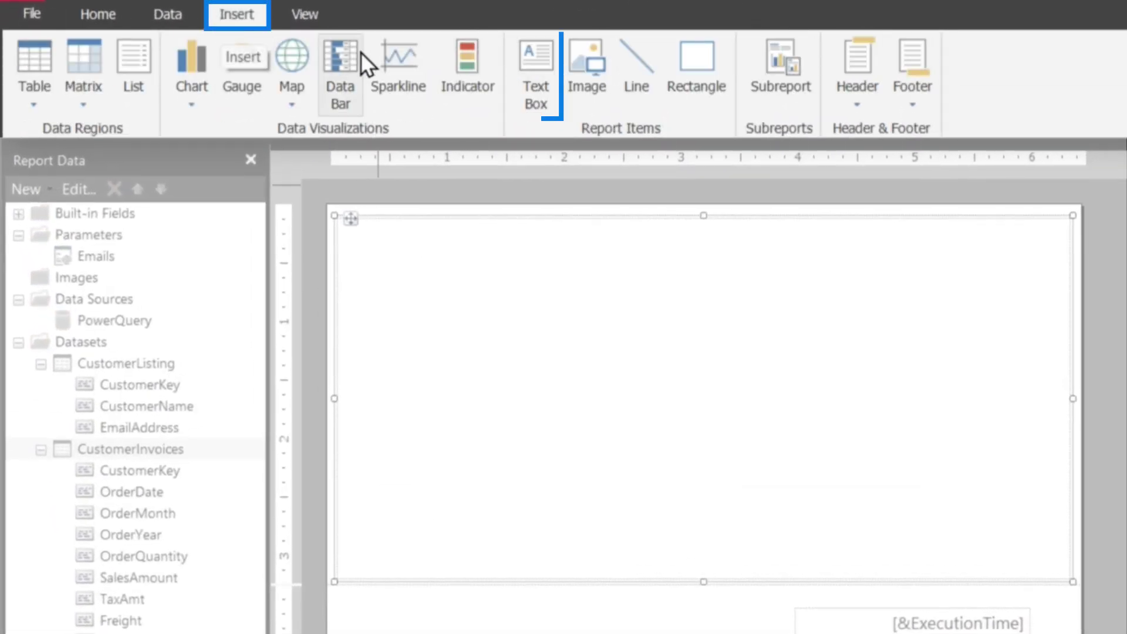
Draw a text box in the list with a CustomerName placeholder valued [CustomerName]
click(537, 75)
drag(344, 285, 587, 386)
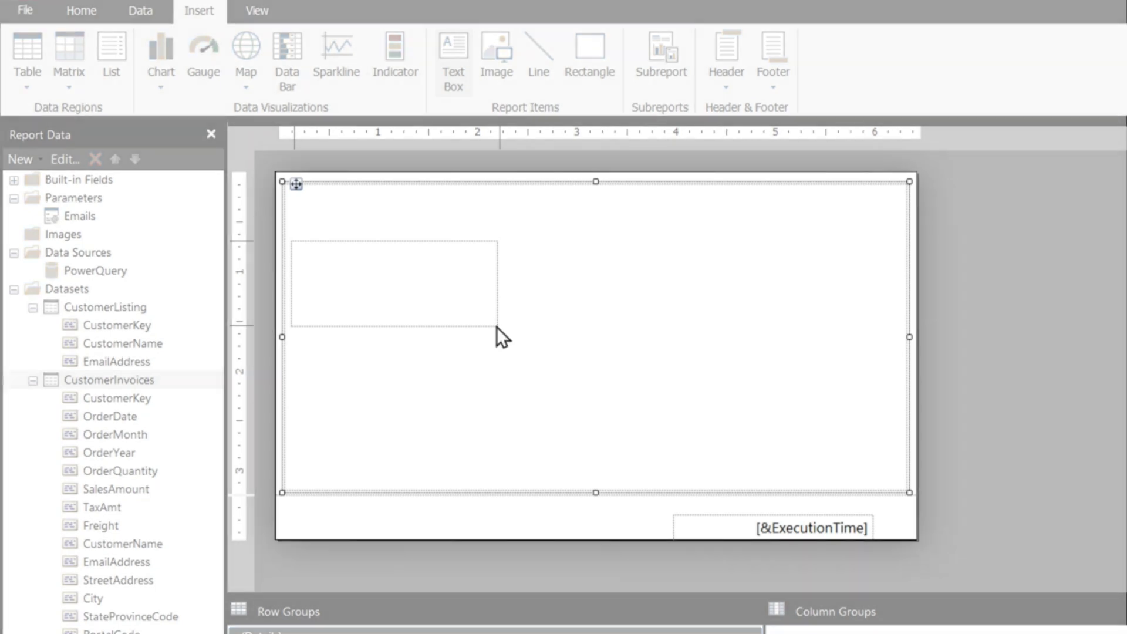
drag(496, 327, 497, 327)
right_click(337, 266)
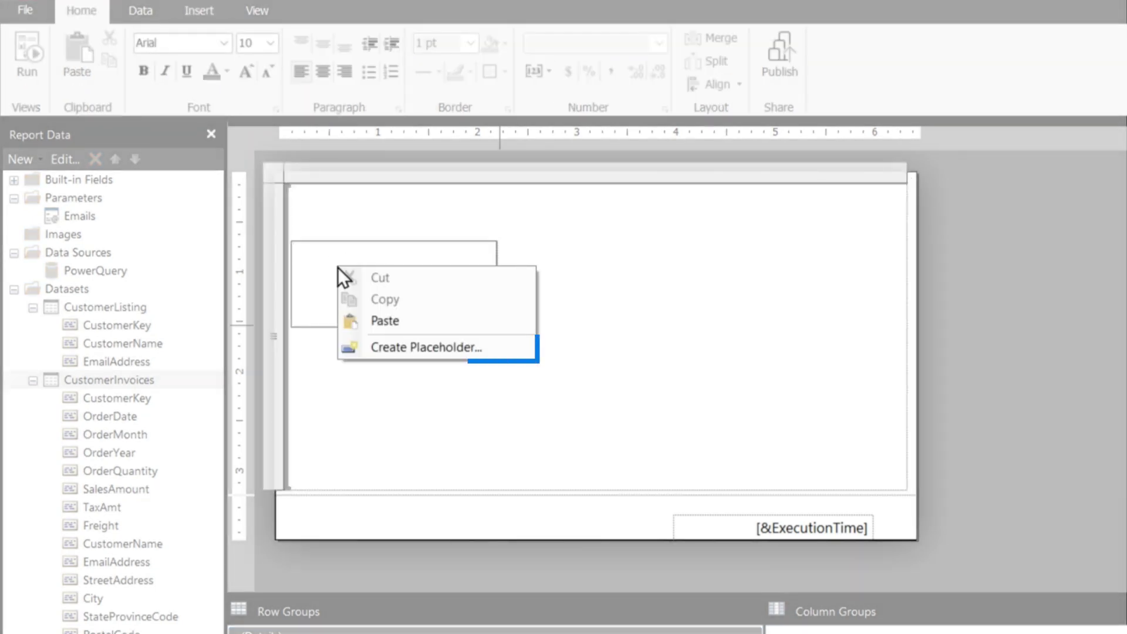
click(451, 358)
text(Cust)
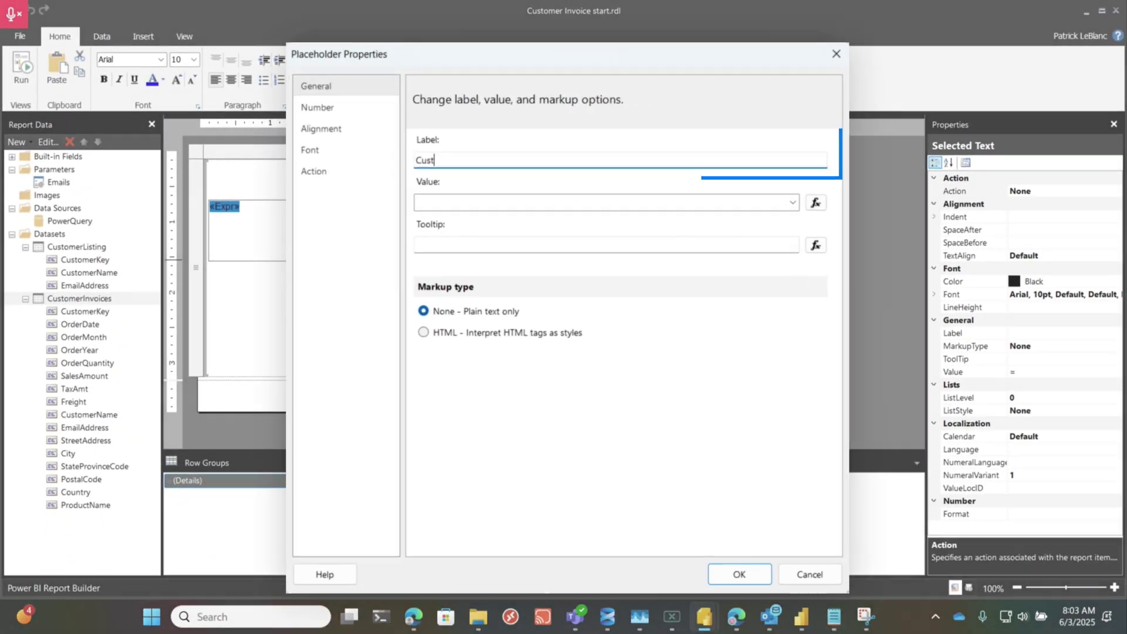
text(omerName)
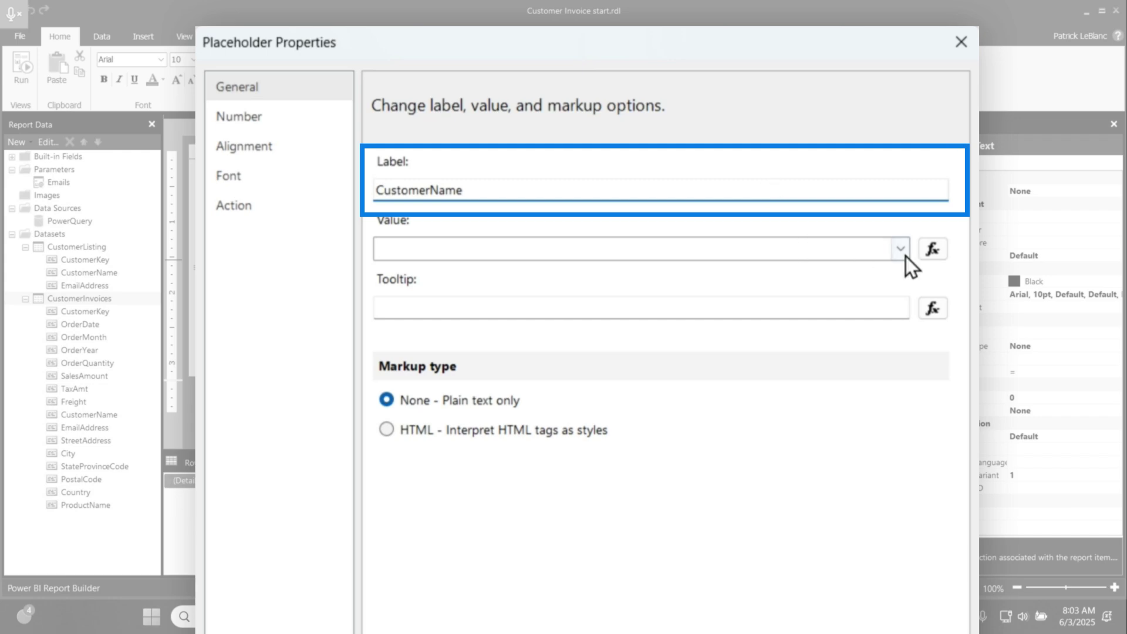
click(905, 255)
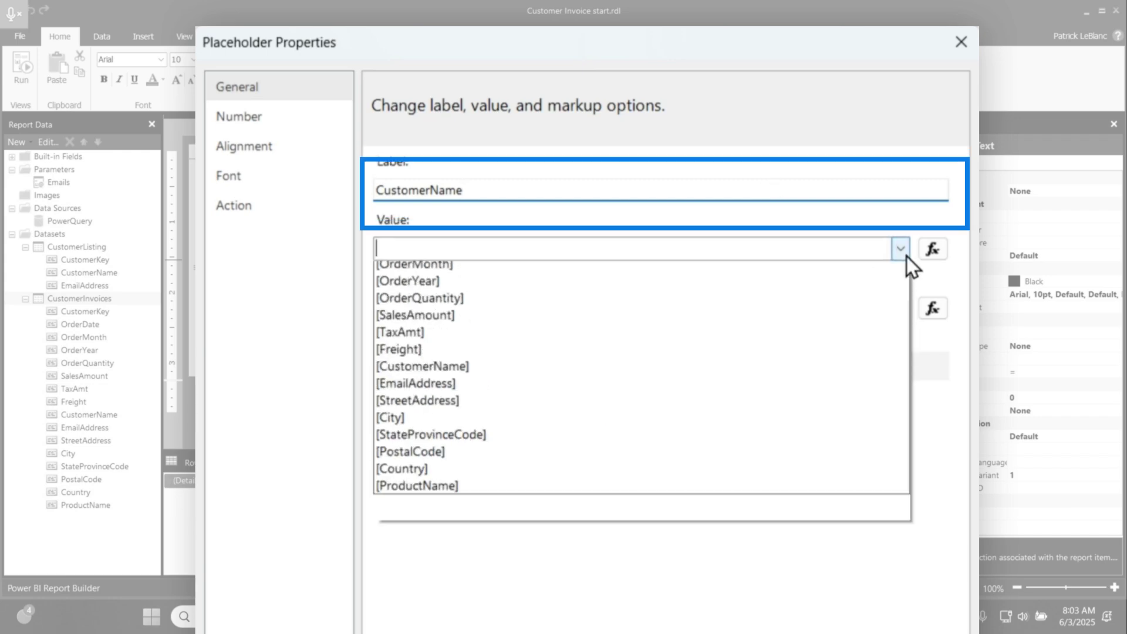
click(490, 408)
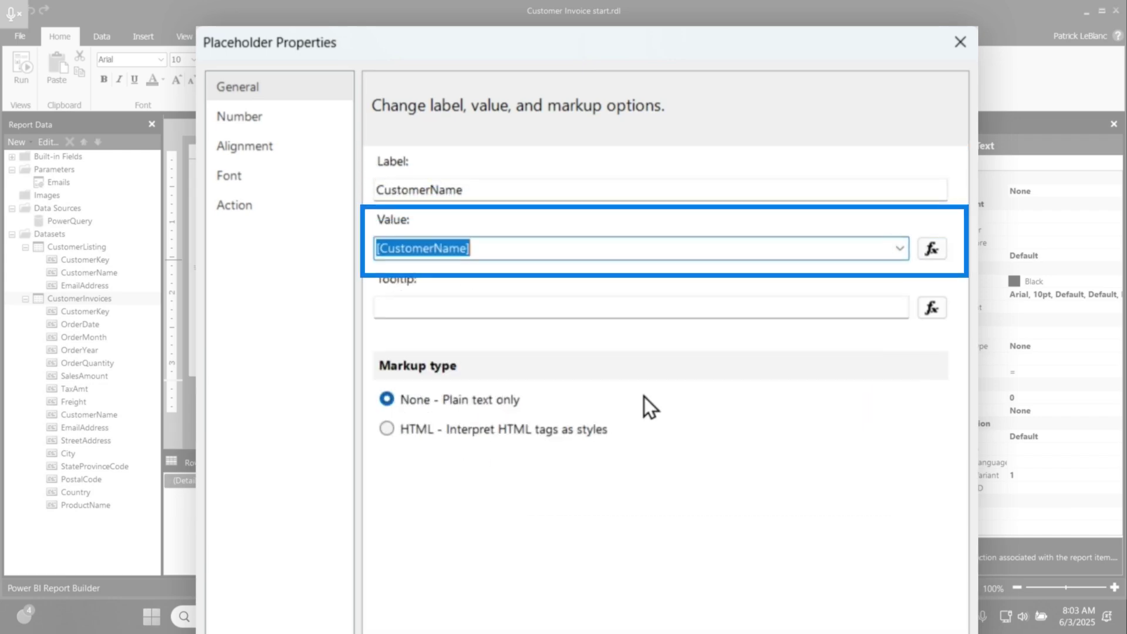
click(722, 531)
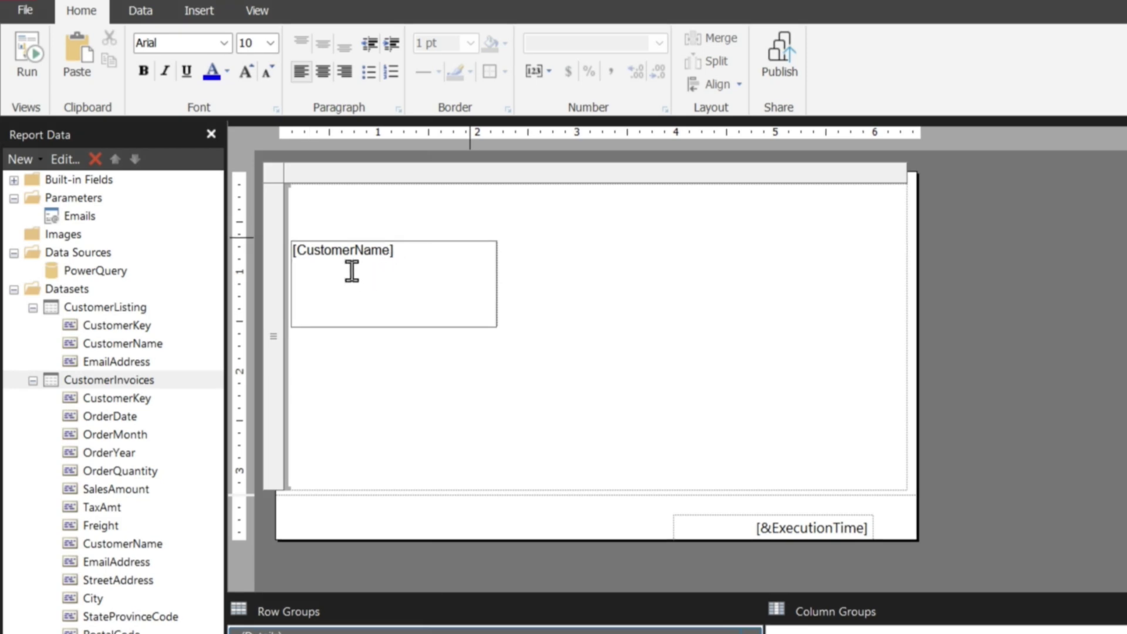
Add an Address placeholder valued [StreetAddress] on the line below, then start a third line
right_click(352, 273)
click(526, 362)
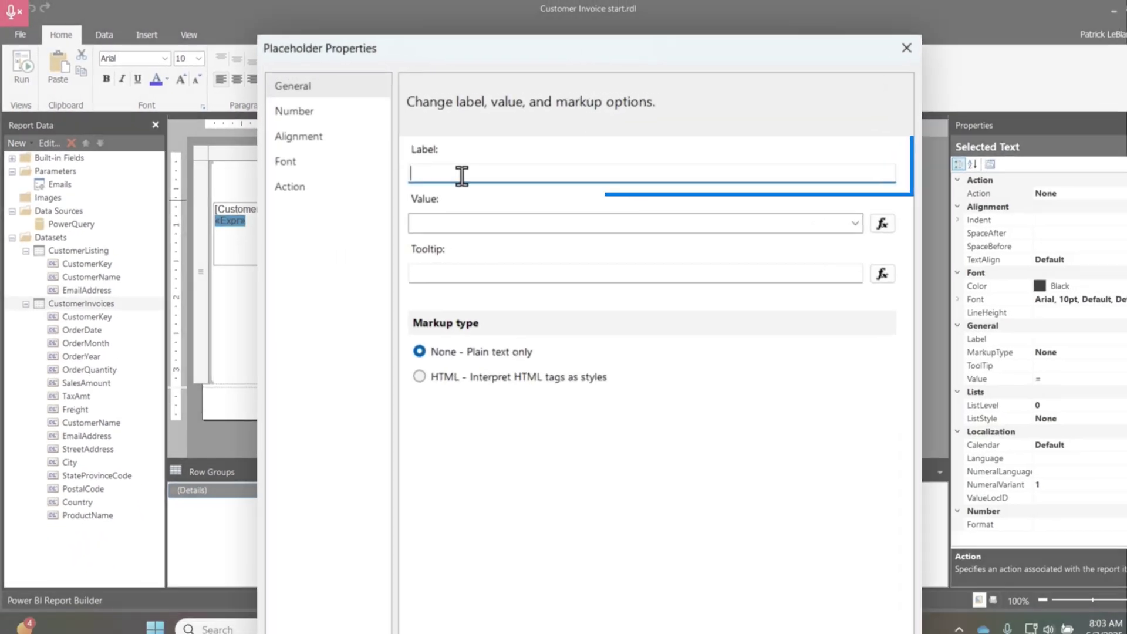
text(Address)
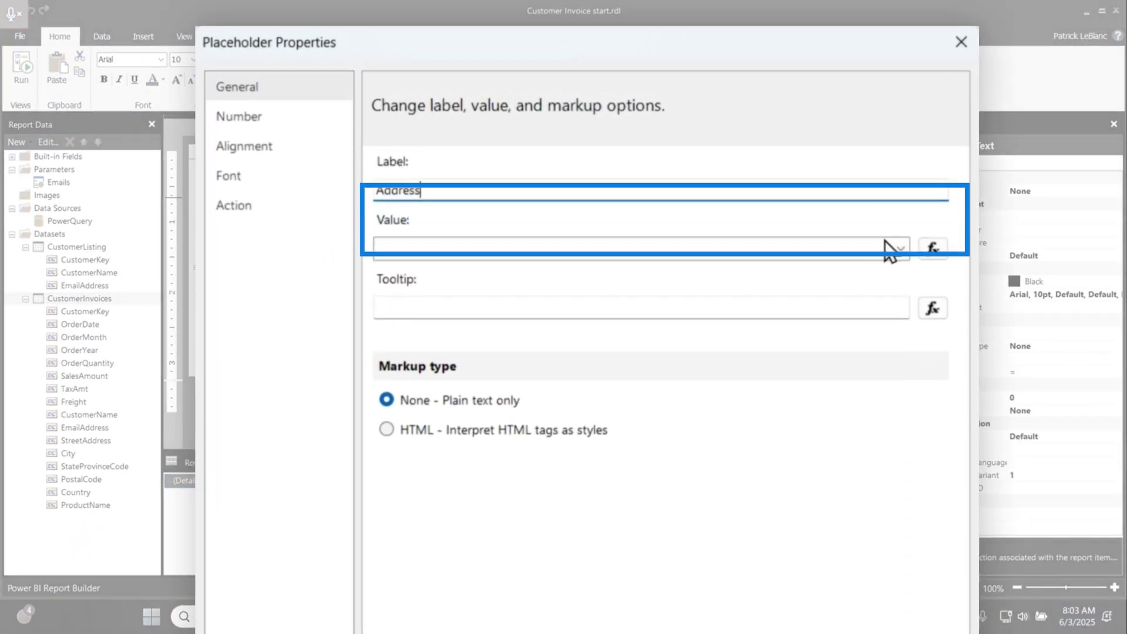
click(893, 247)
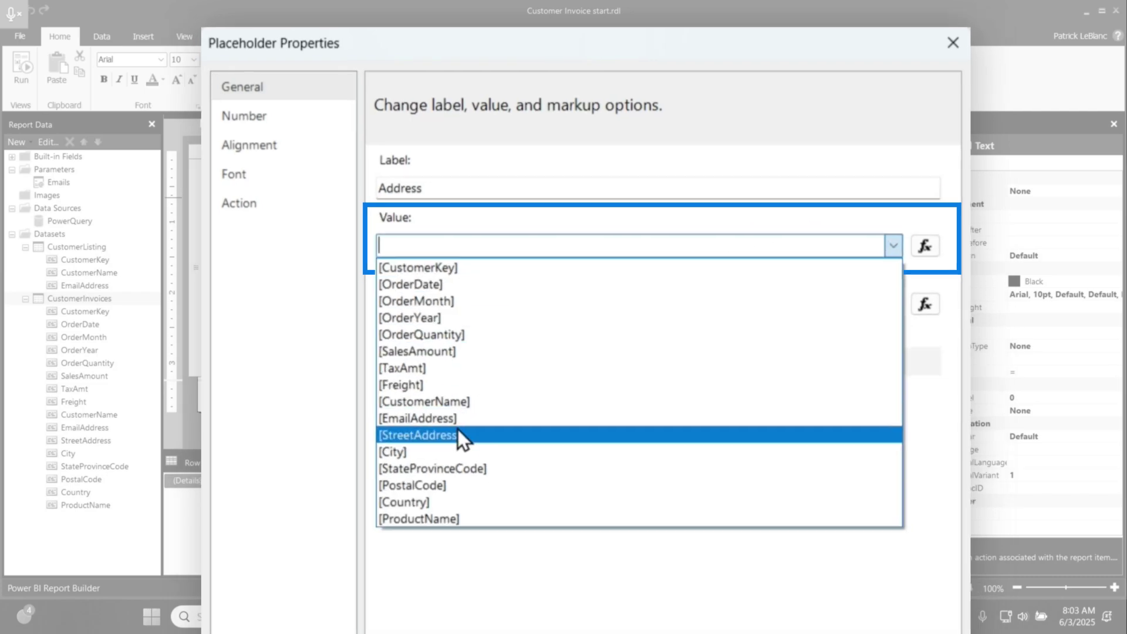
click(457, 435)
click(717, 528)
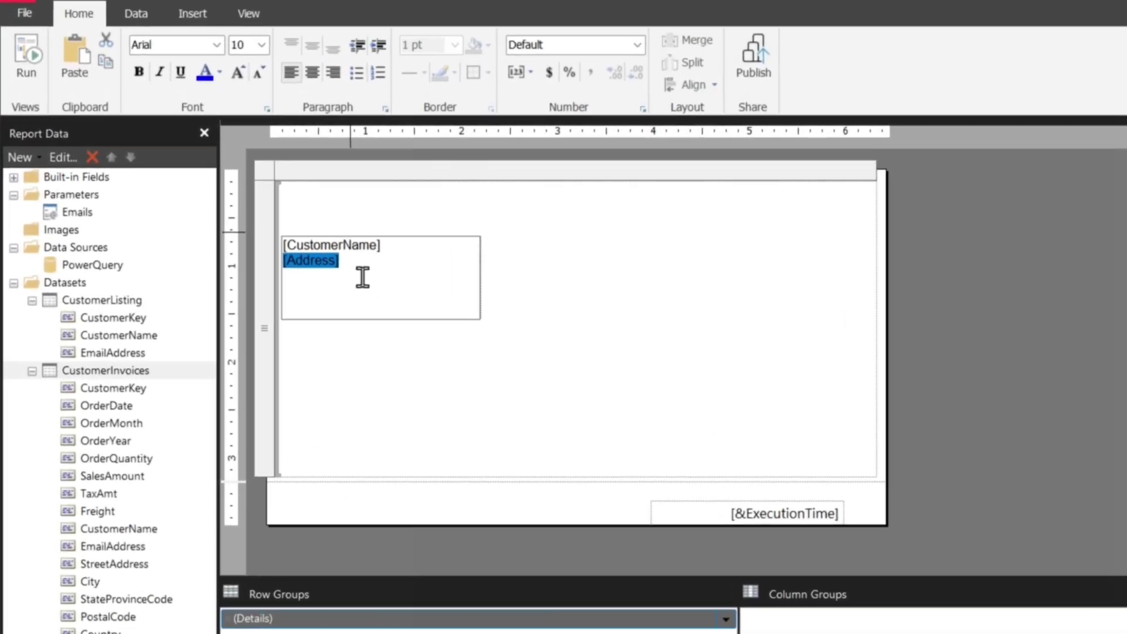
key(Return)
right_click(363, 277)
Add a CSZ placeholder whose expression joins City, ", ", StateProvinceCode and PostalCode
click(443, 355)
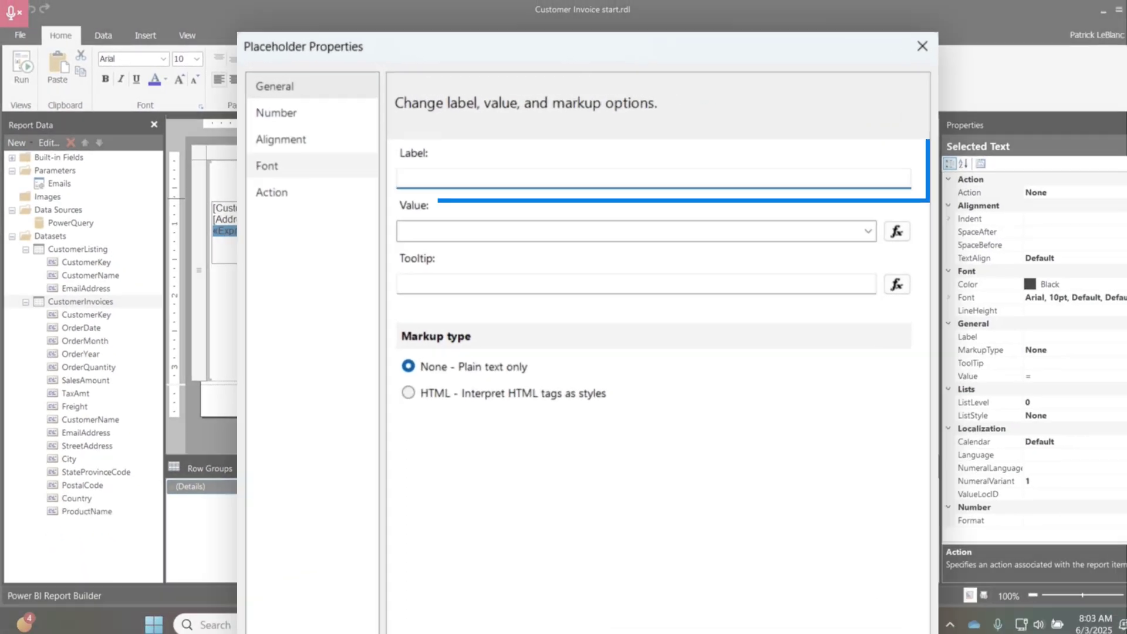
text(CS)
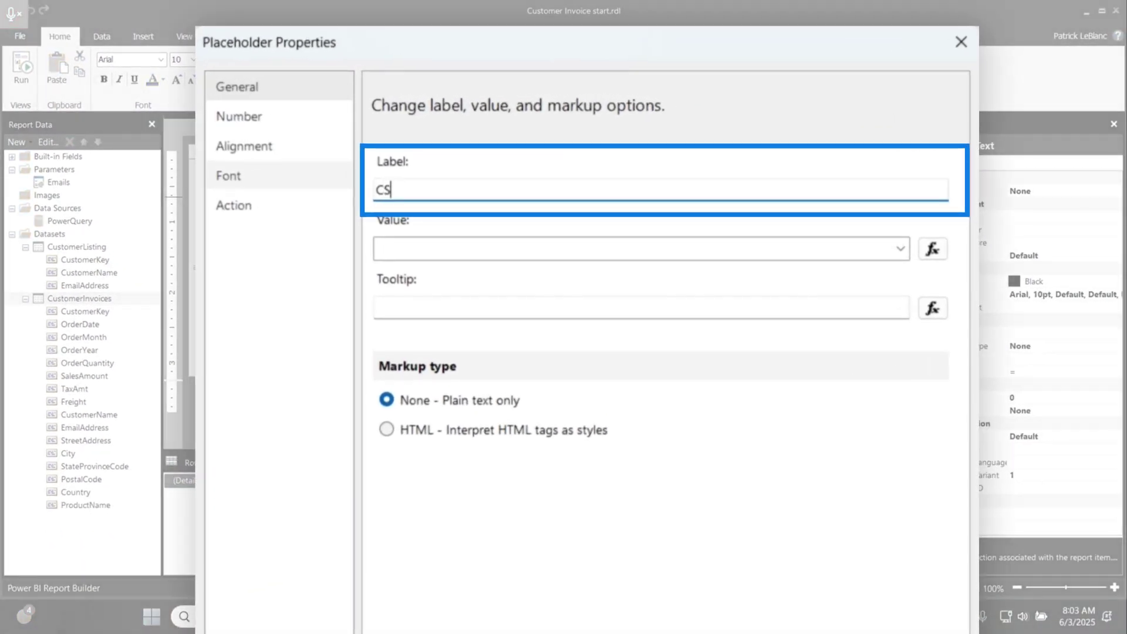
text(Z)
key(Tab)
click(906, 245)
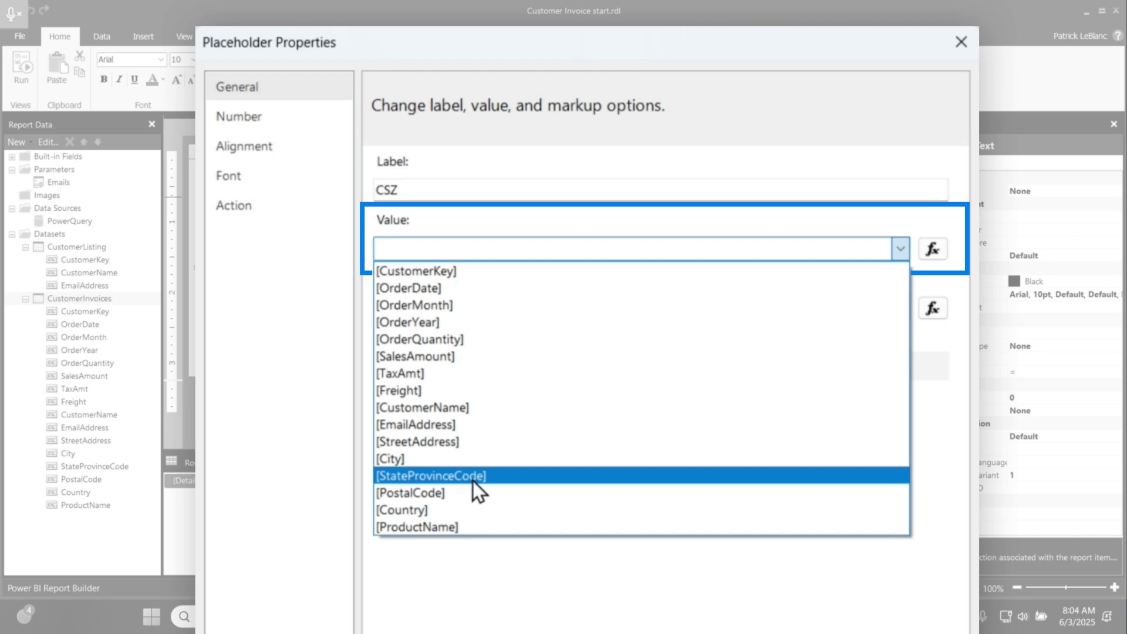
click(933, 250)
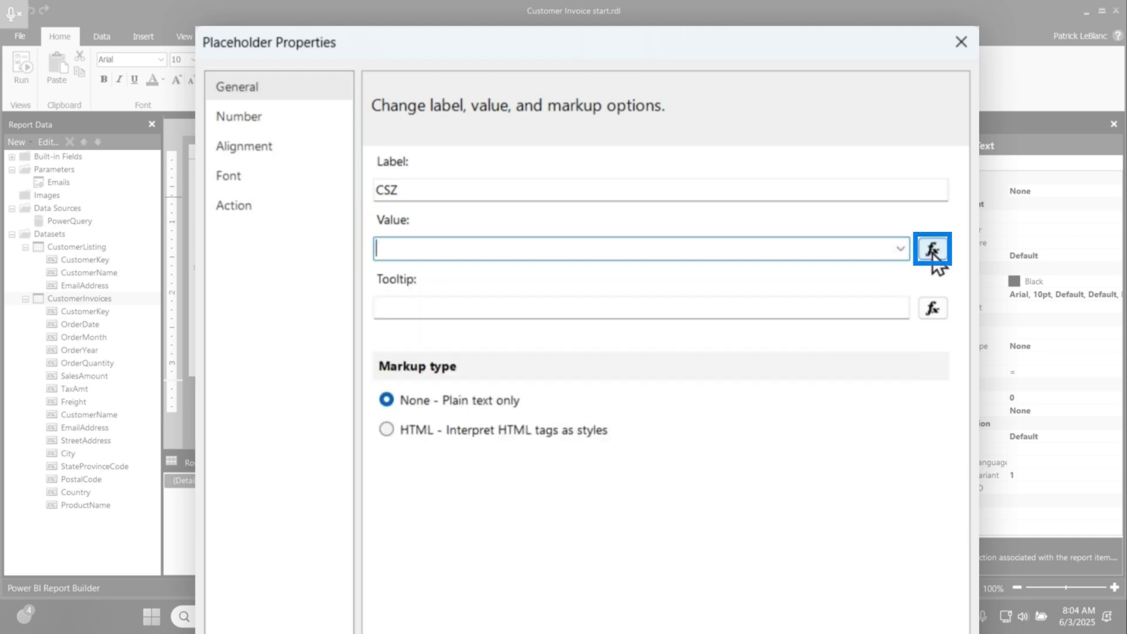
click(933, 250)
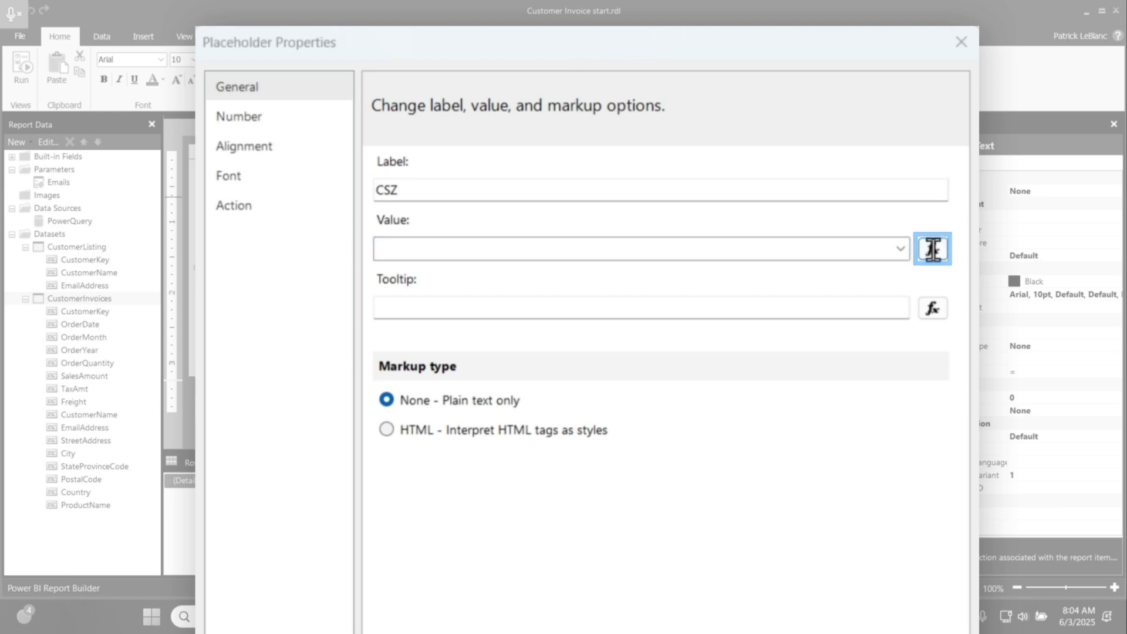
click(339, 454)
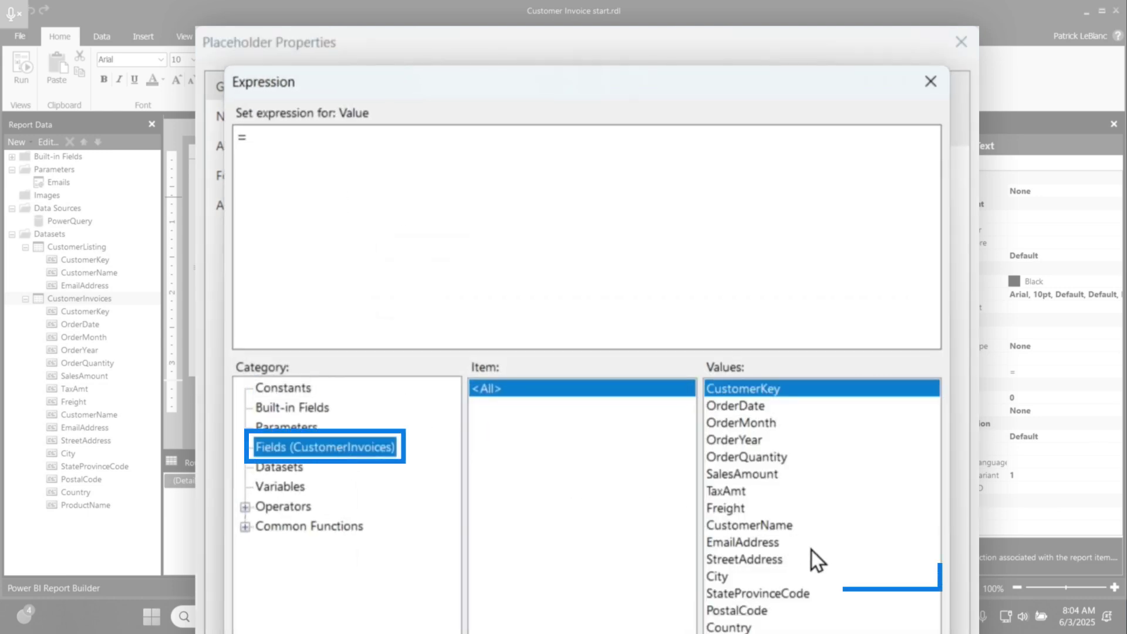
click(734, 577)
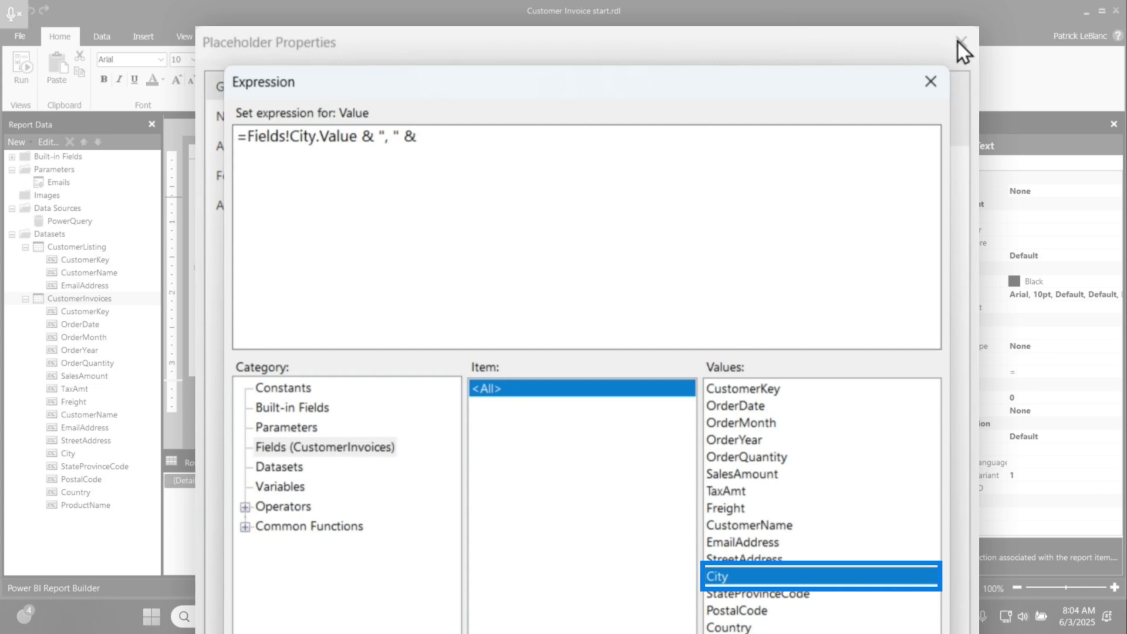
click(764, 595)
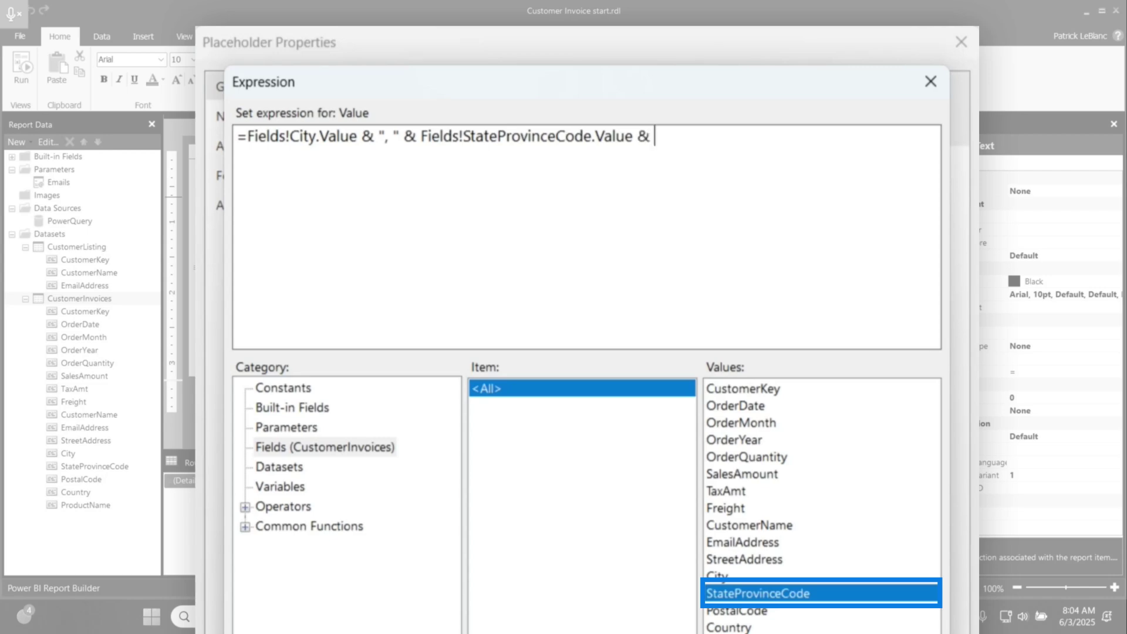
double_click(742, 612)
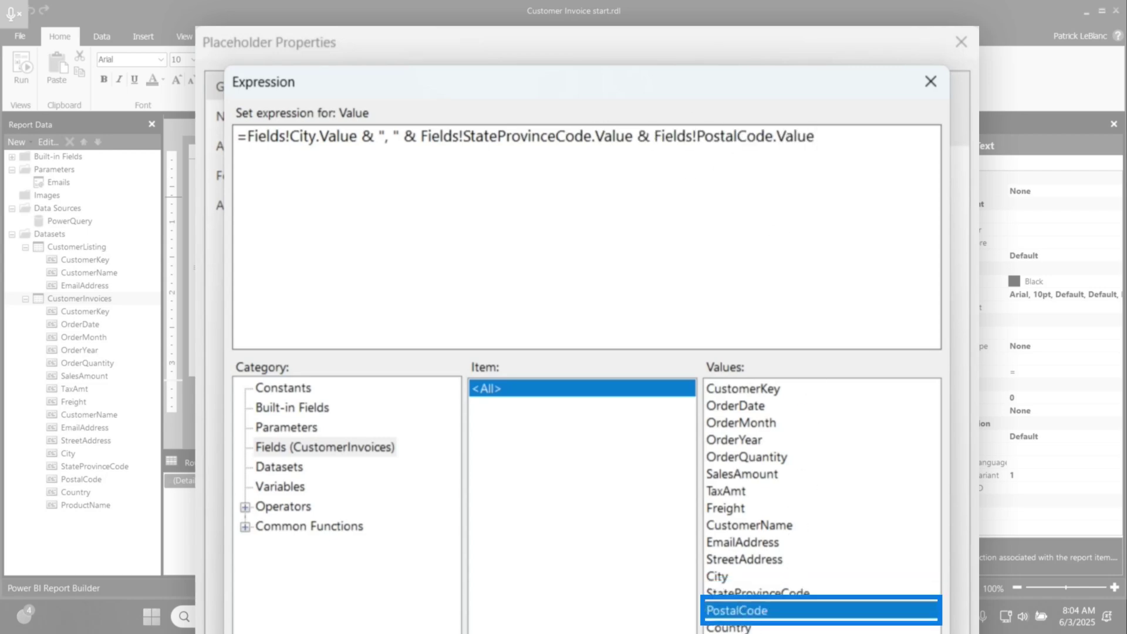
key(Return)
click(733, 543)
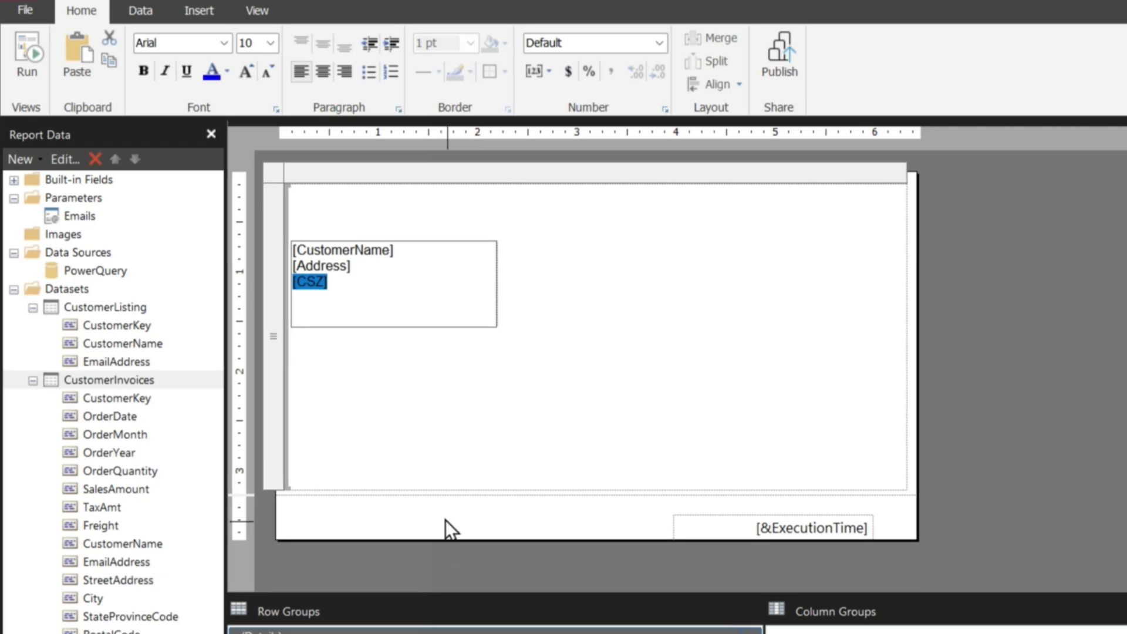
Rename the Details row group to CustomerKey and group it on [CustomerKey]
click(347, 405)
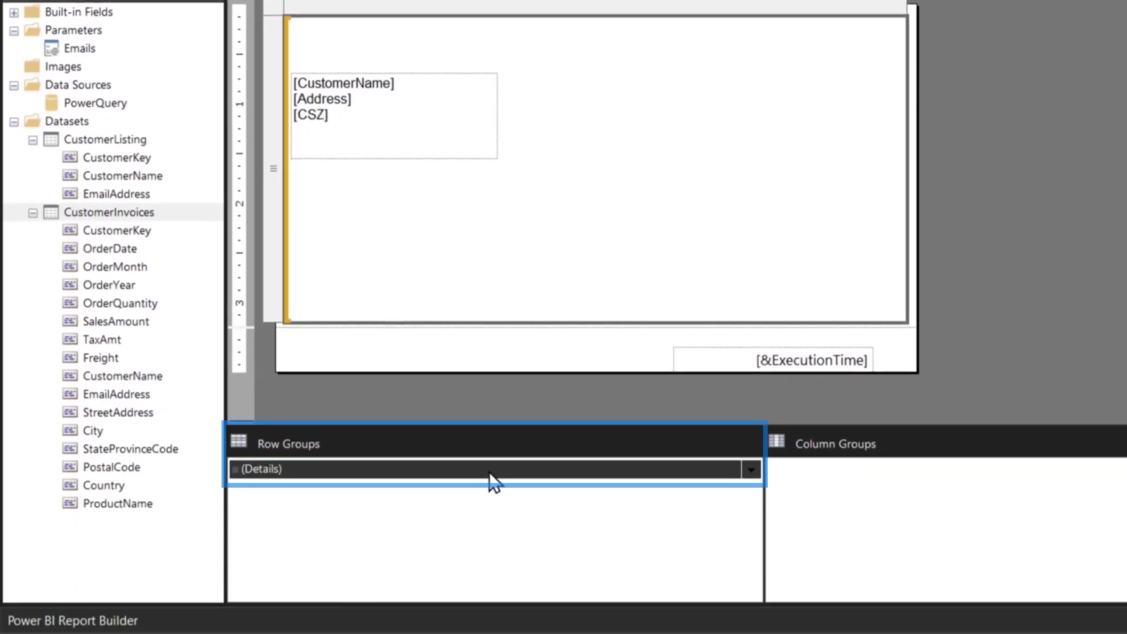
right_click(490, 473)
click(571, 557)
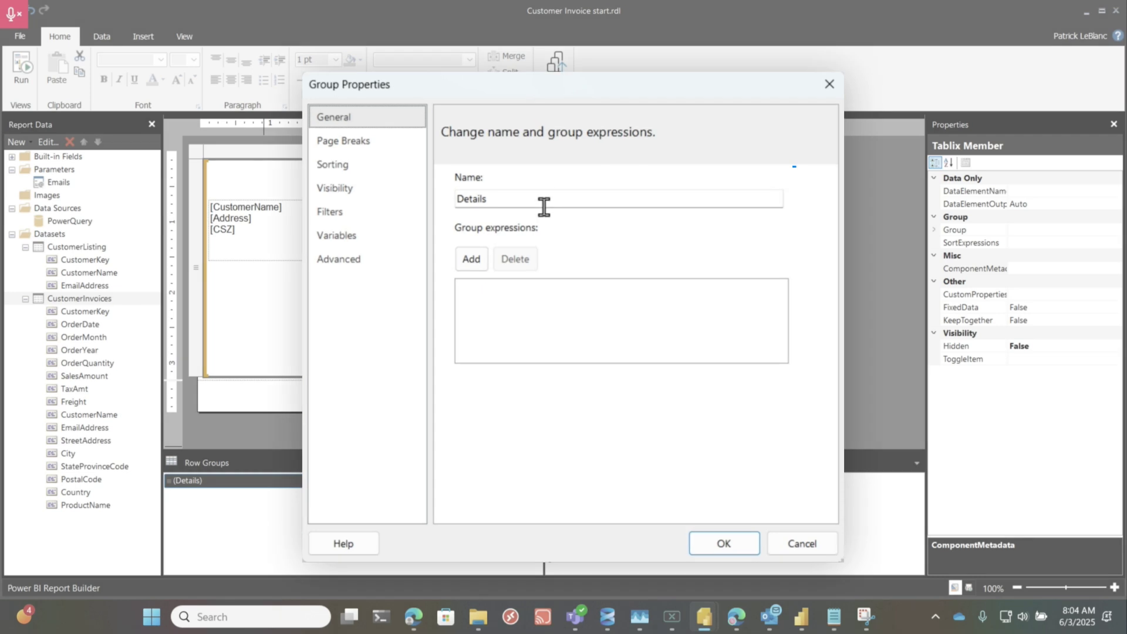
double_click(542, 201)
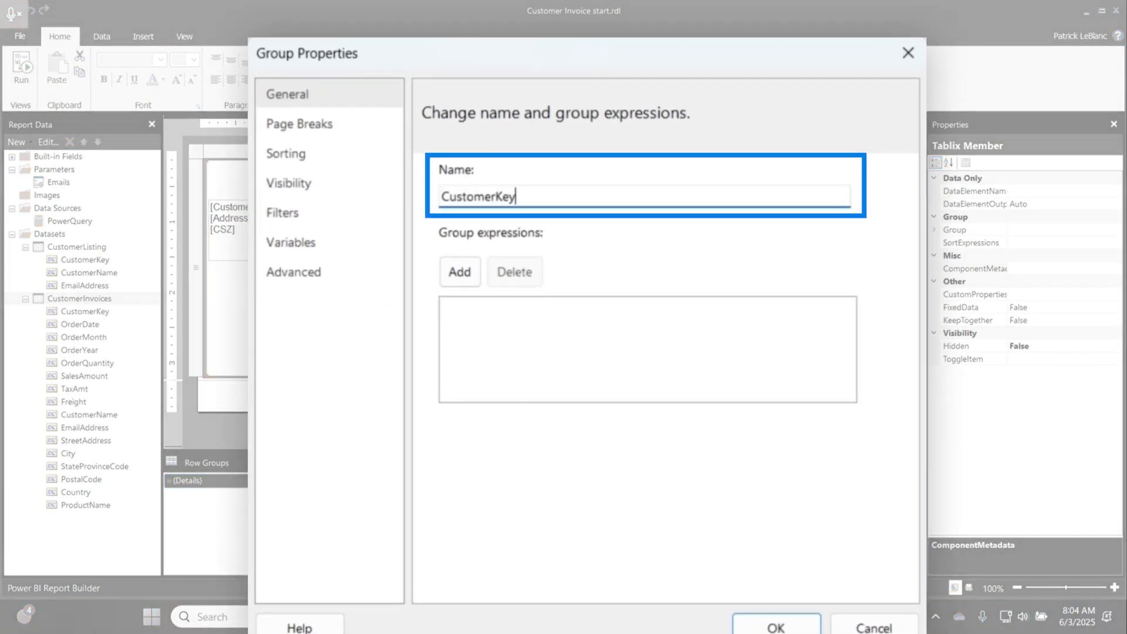
click(460, 272)
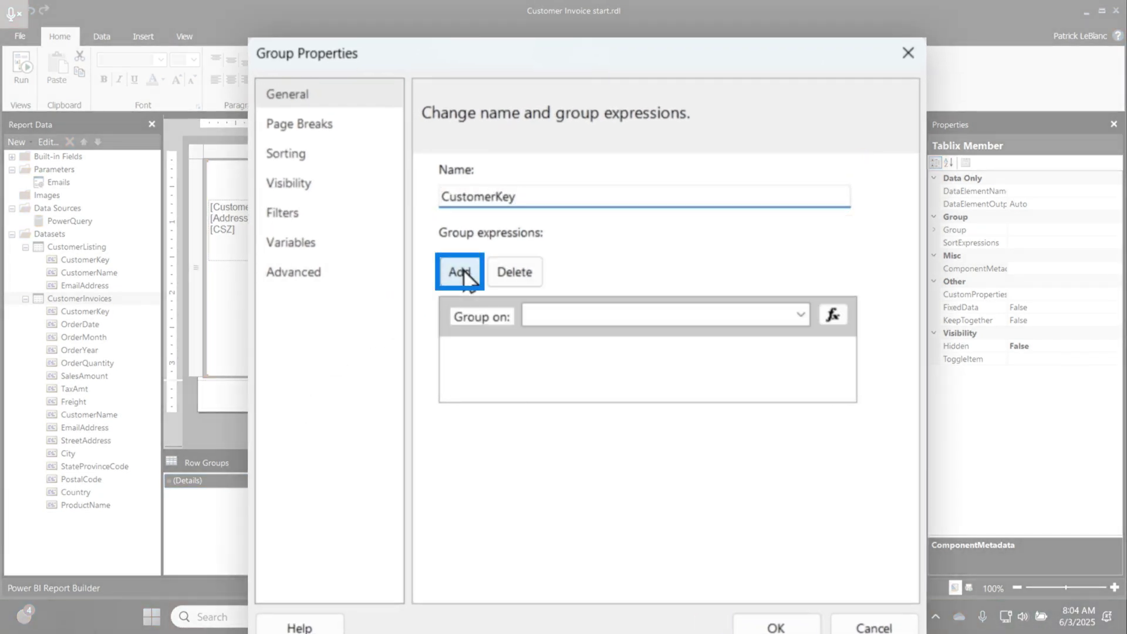
click(801, 314)
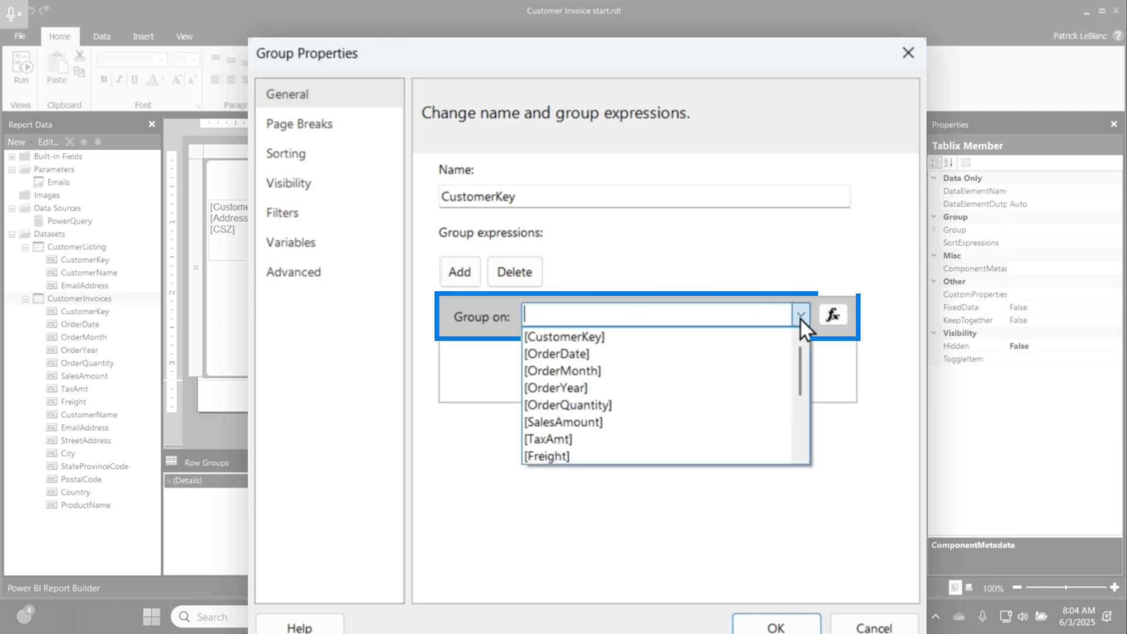
click(647, 336)
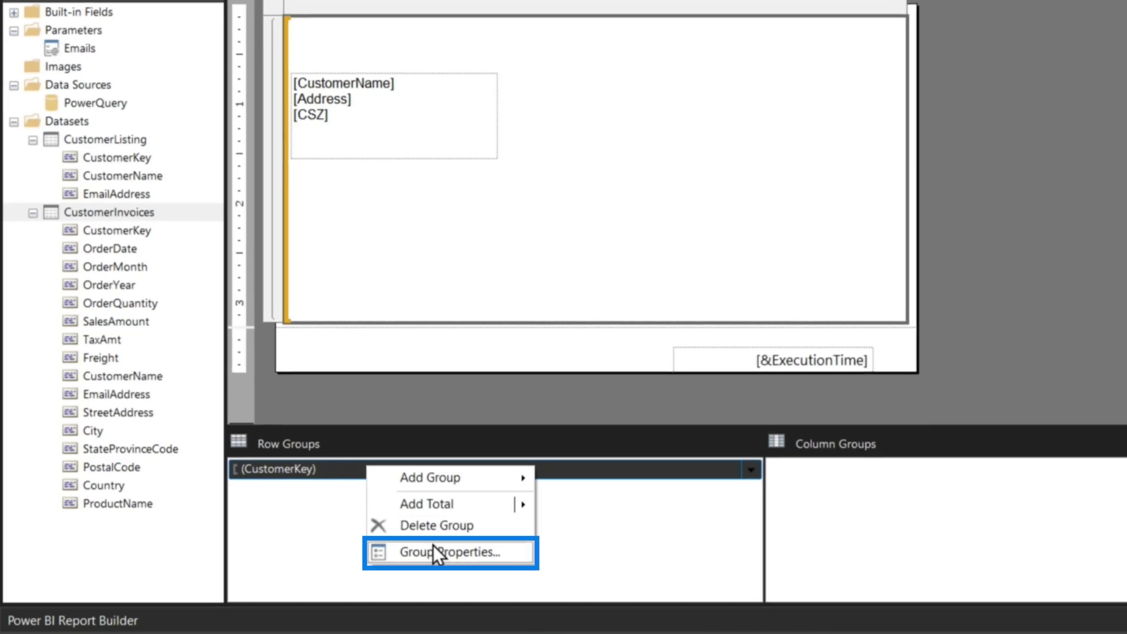
Set the CustomerKey group to break pages between each instance of the group
click(433, 548)
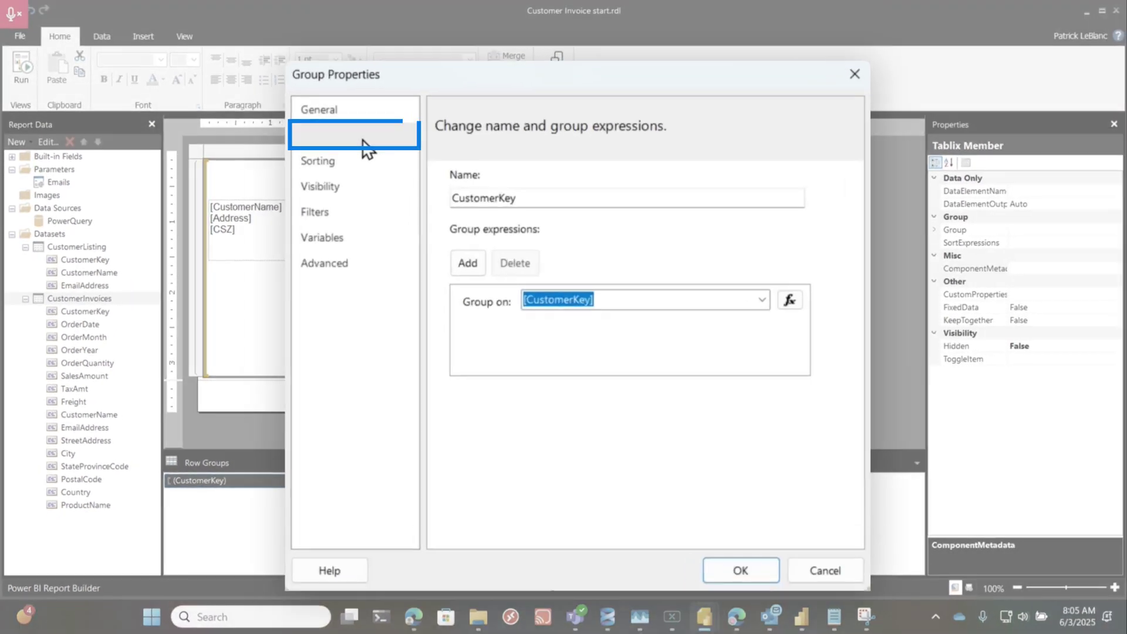
click(317, 123)
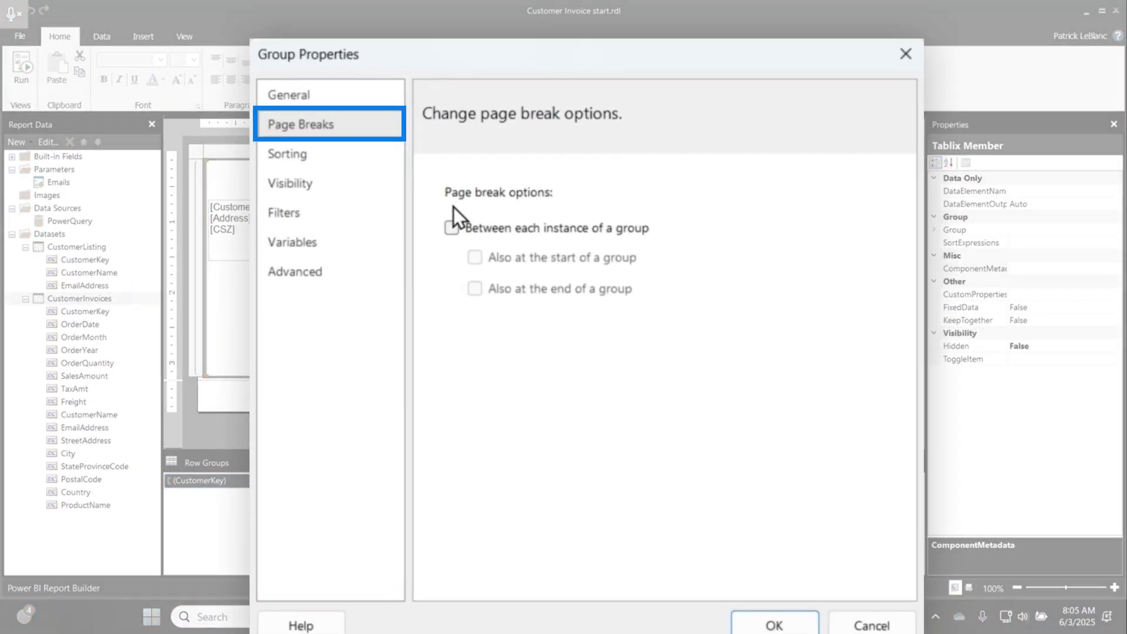
click(451, 226)
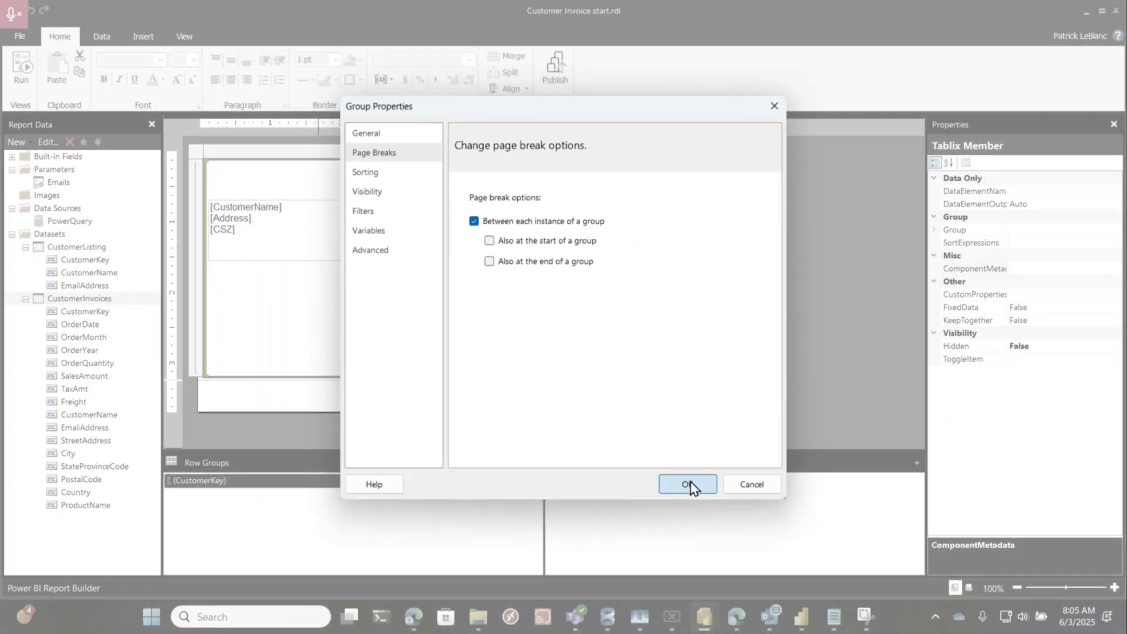
click(776, 626)
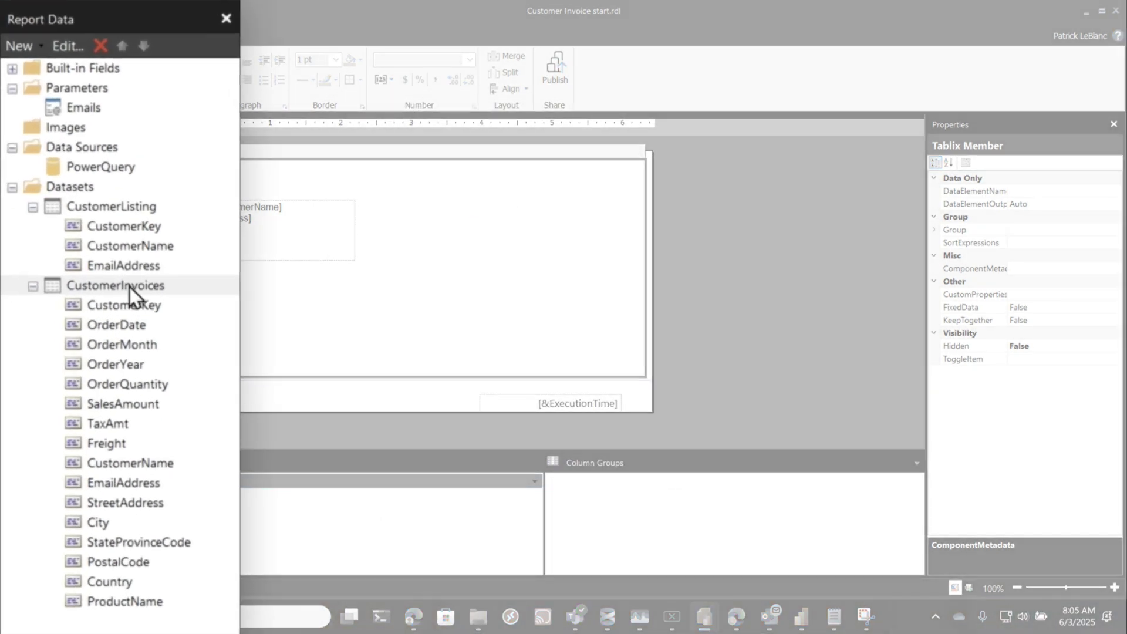
right_click(91, 298)
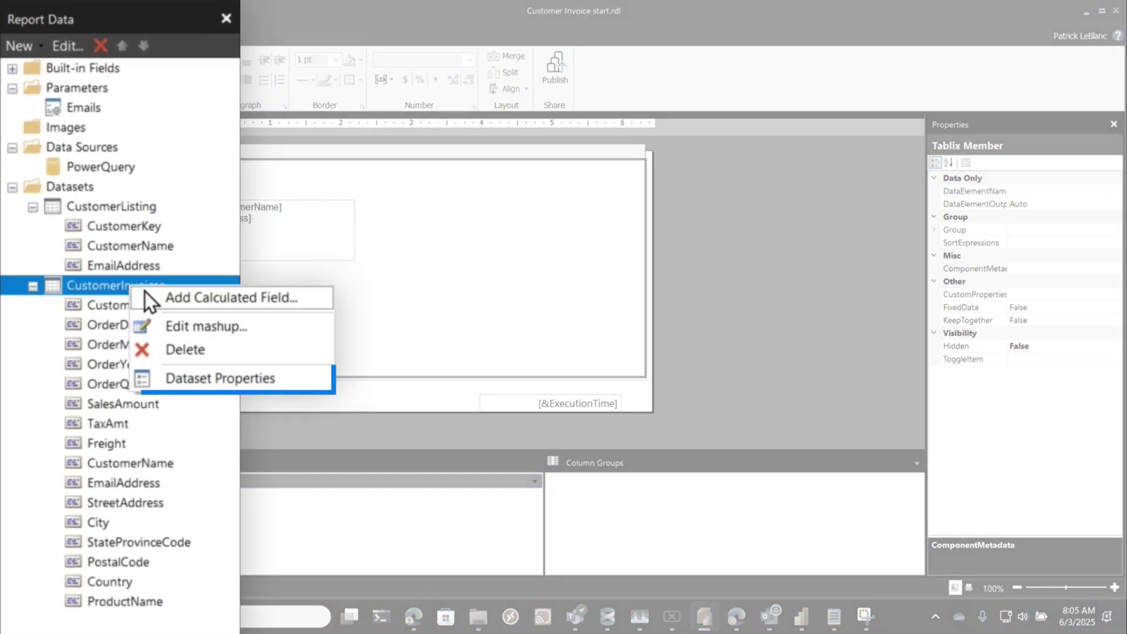
click(252, 376)
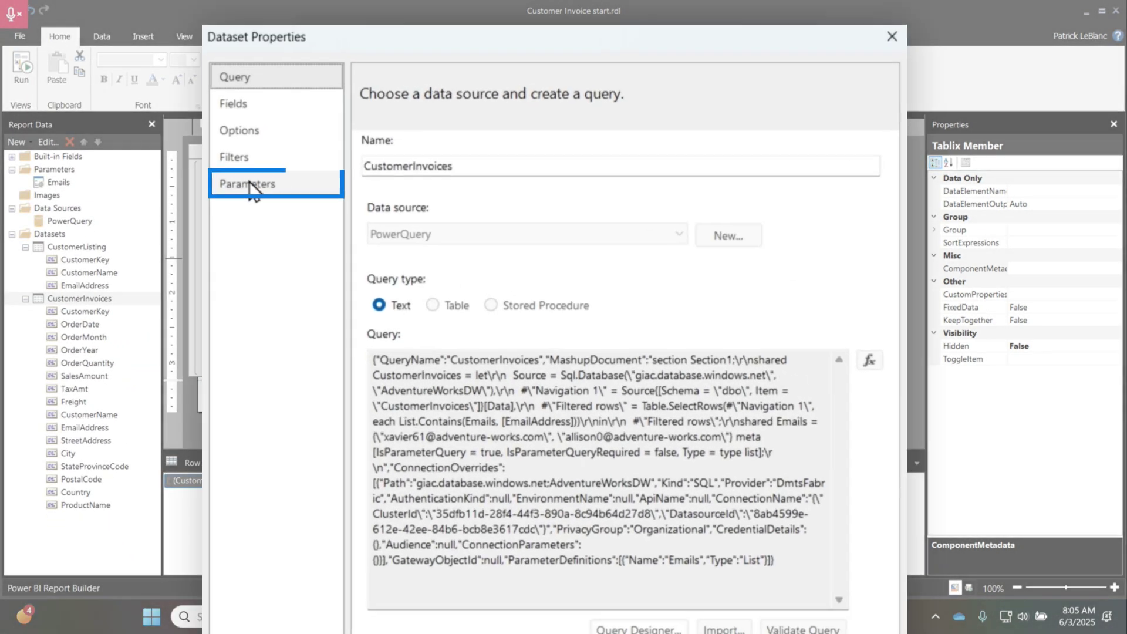
click(338, 147)
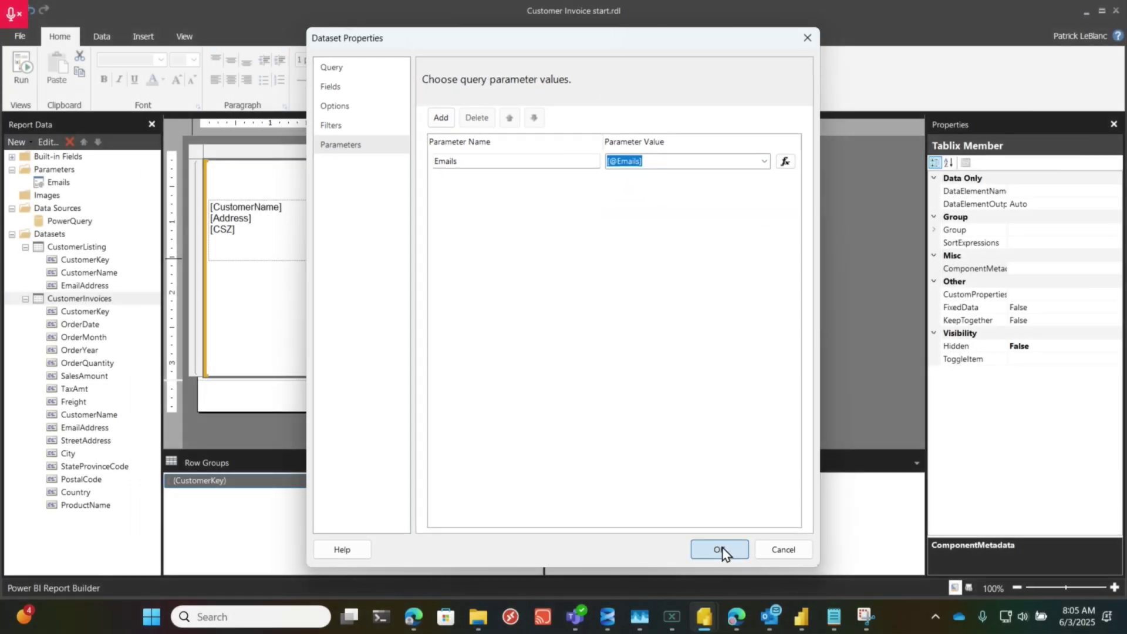
click(721, 549)
click(21, 66)
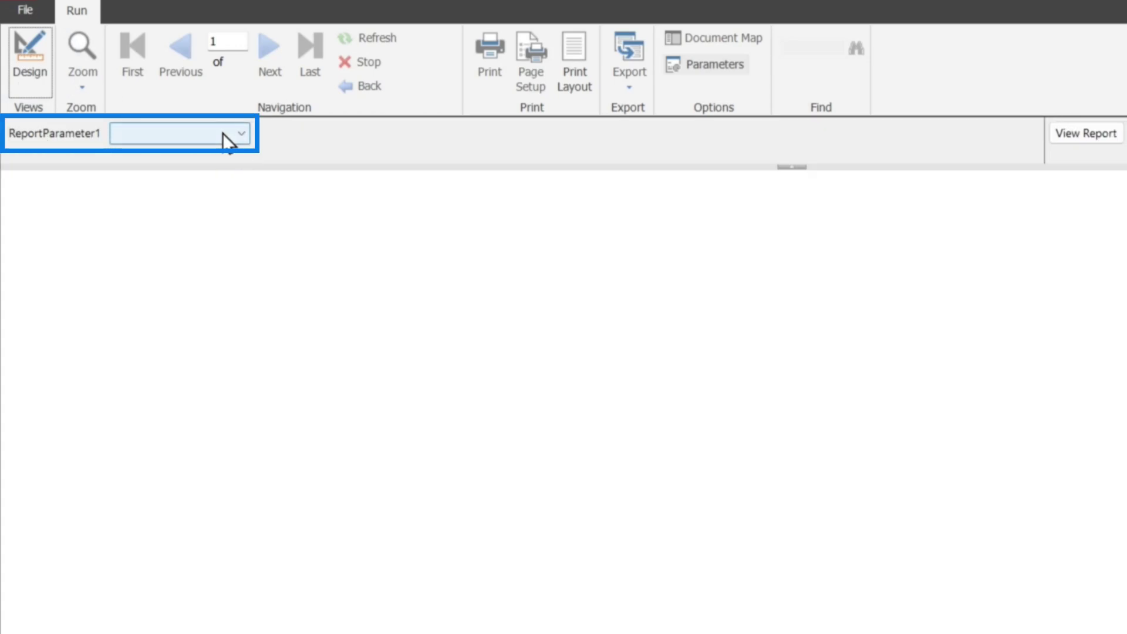
Check three customer e-mails in ReportParameter1 and view the report
click(223, 134)
click(197, 173)
click(186, 193)
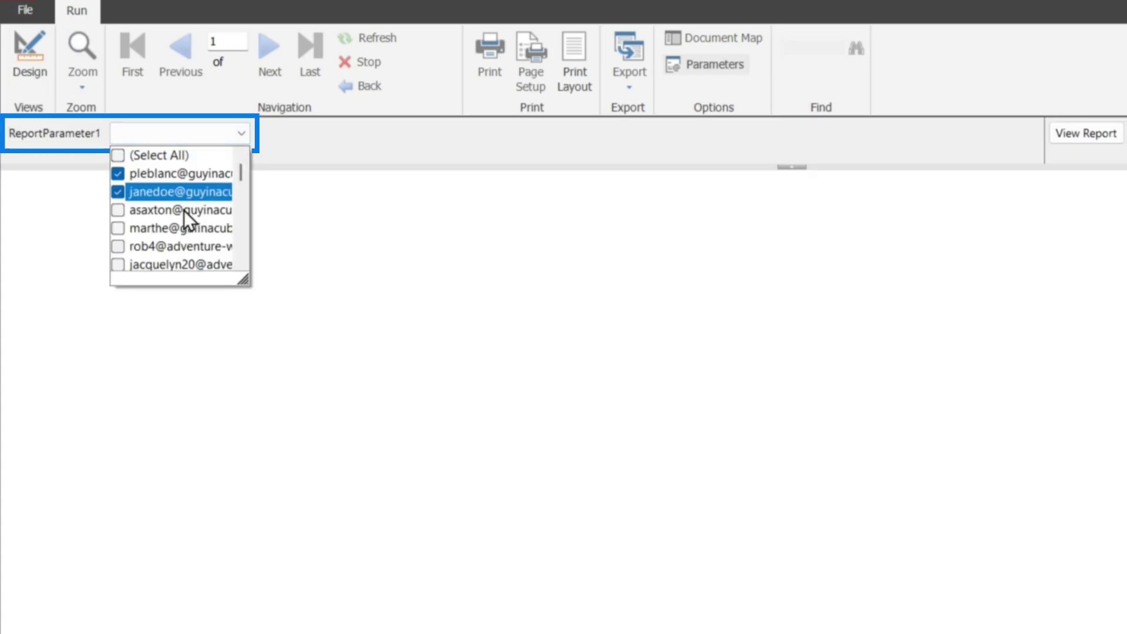
click(184, 211)
click(1080, 141)
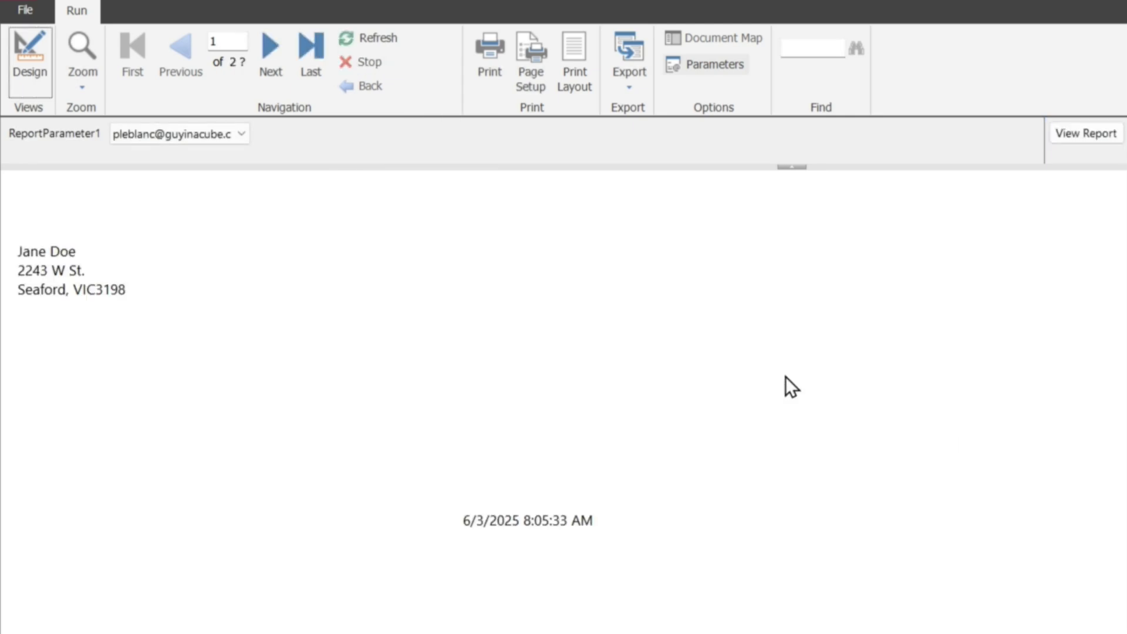
Page through all four customer address pages, then return to Design
click(265, 57)
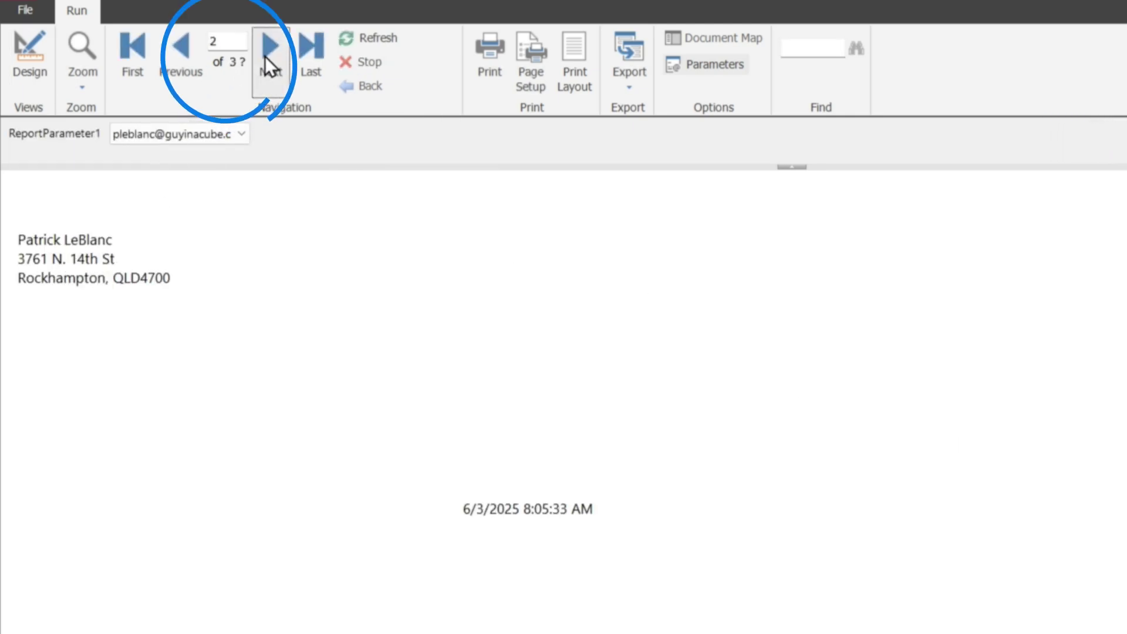
click(265, 55)
click(265, 56)
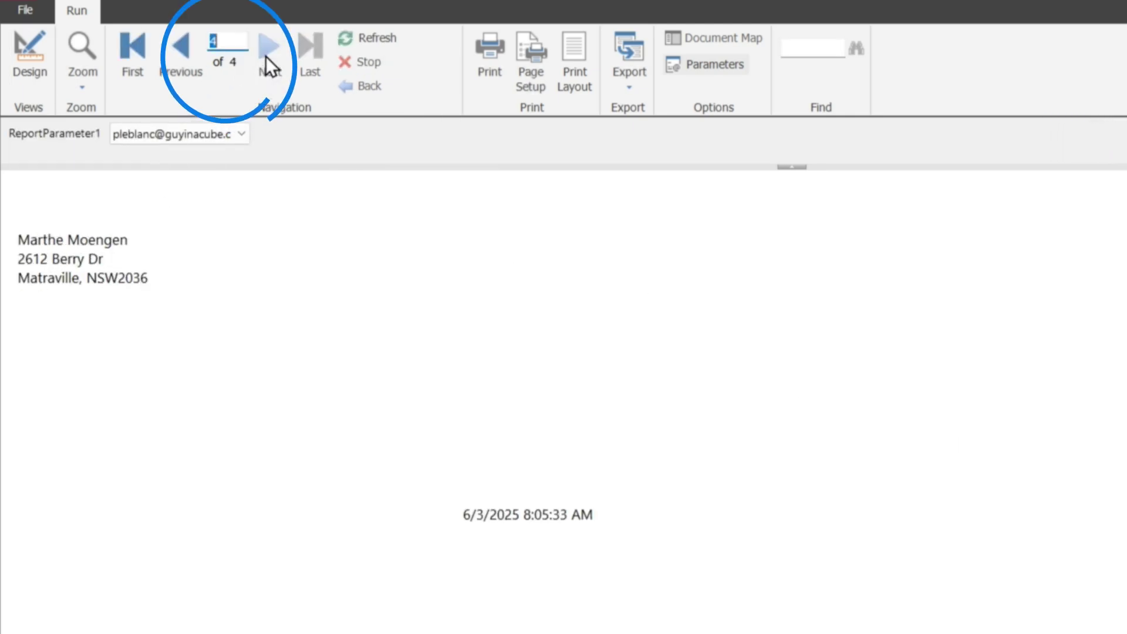
click(30, 63)
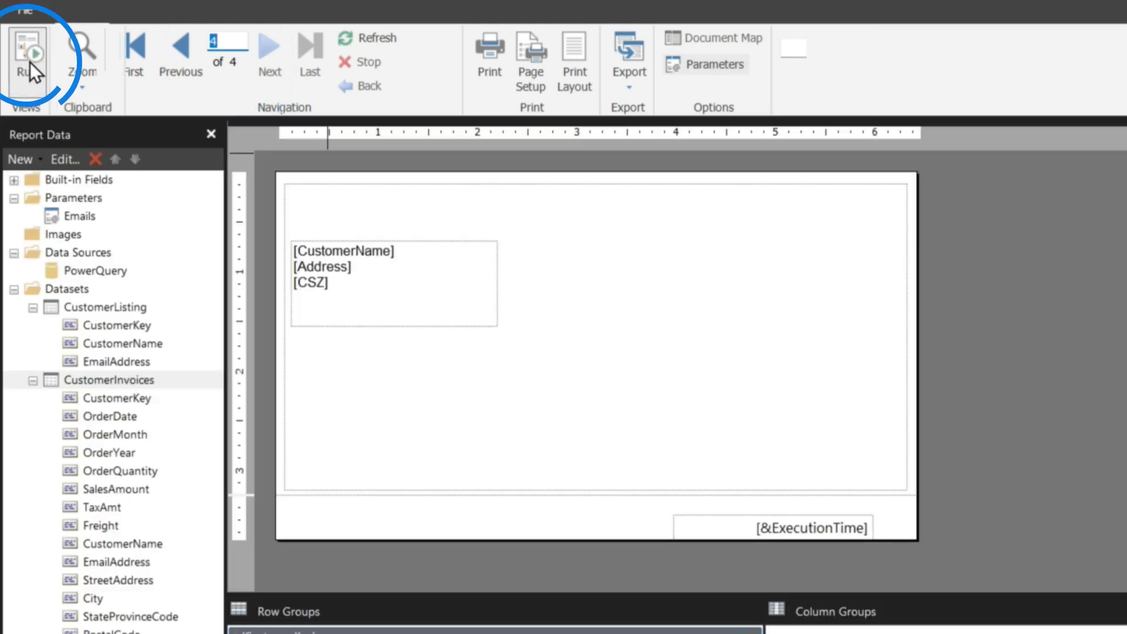
click(302, 245)
Move the address block up and draw a blank table below it
drag(301, 244, 304, 213)
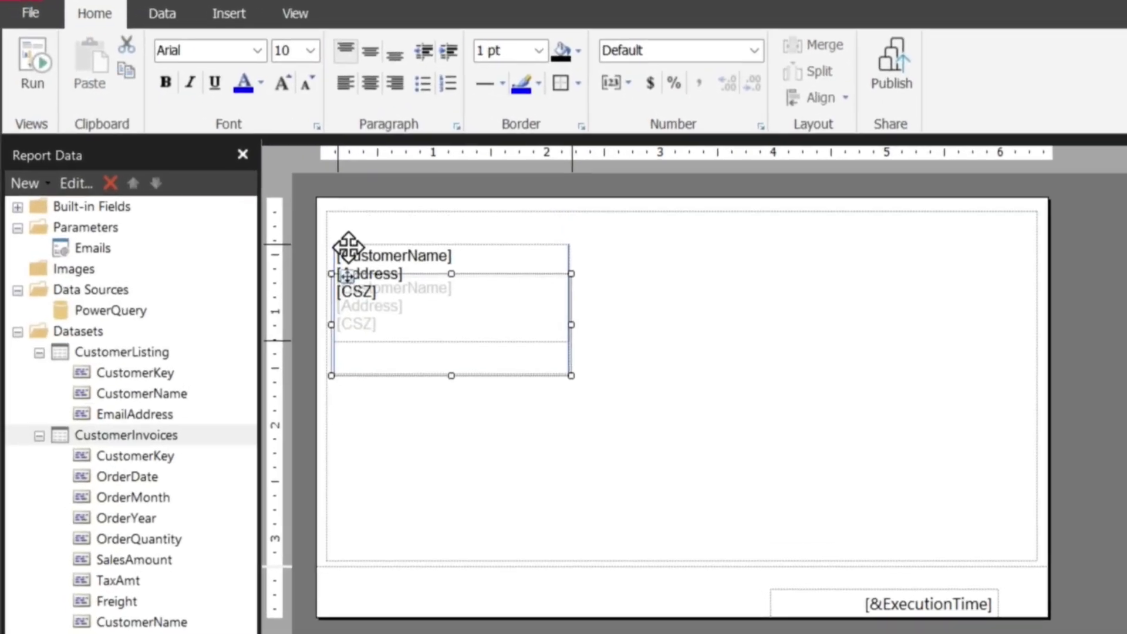
drag(348, 247, 349, 248)
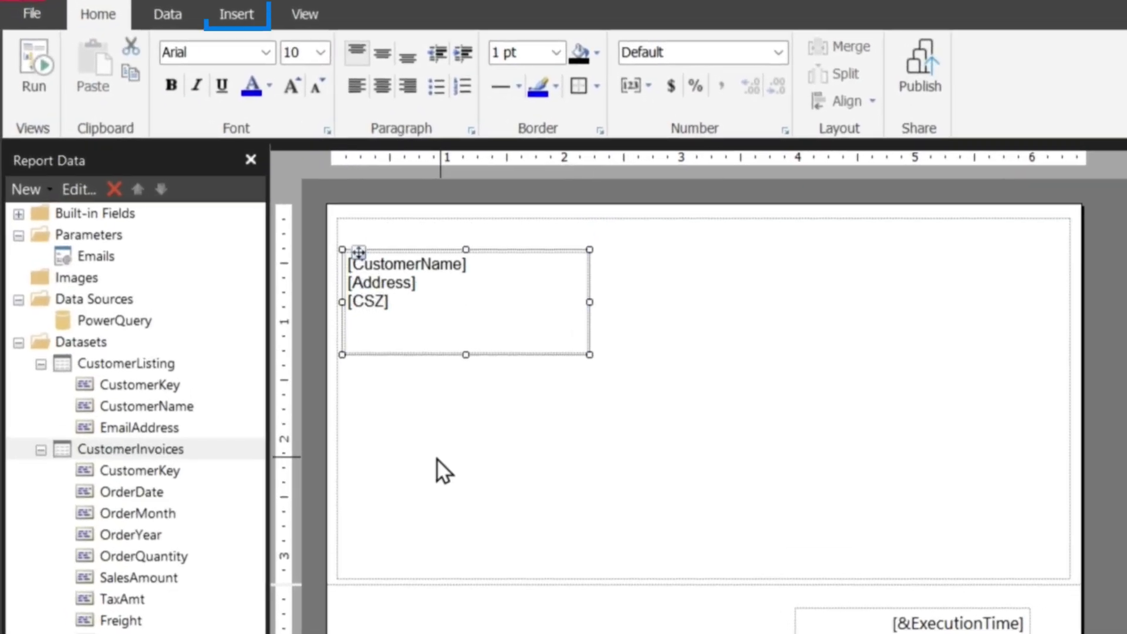
click(231, 14)
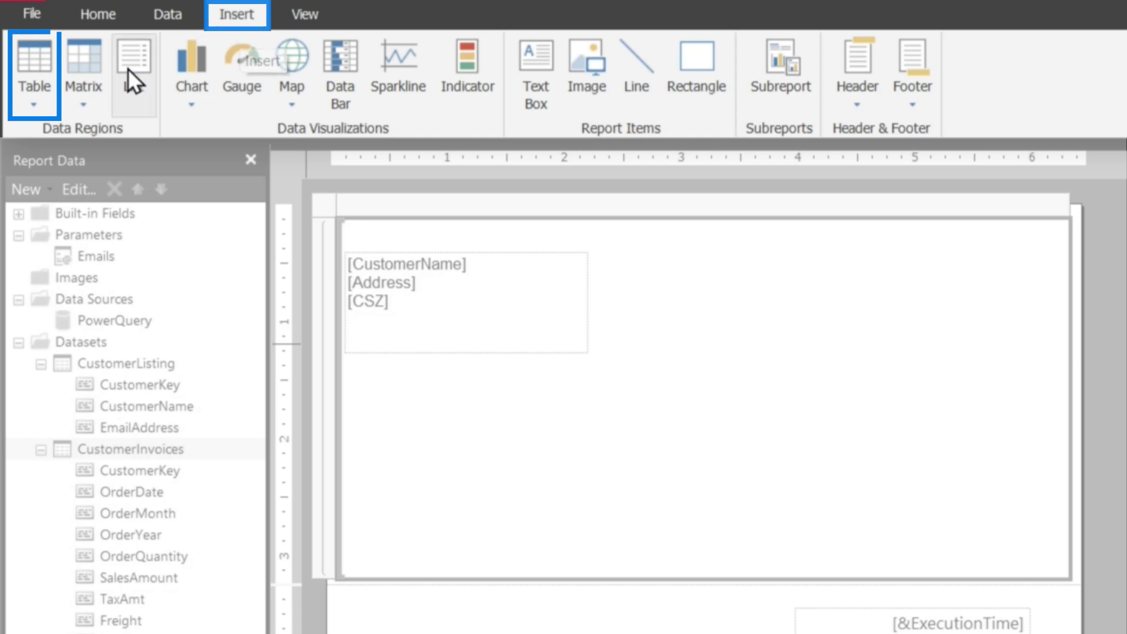
click(32, 105)
click(76, 156)
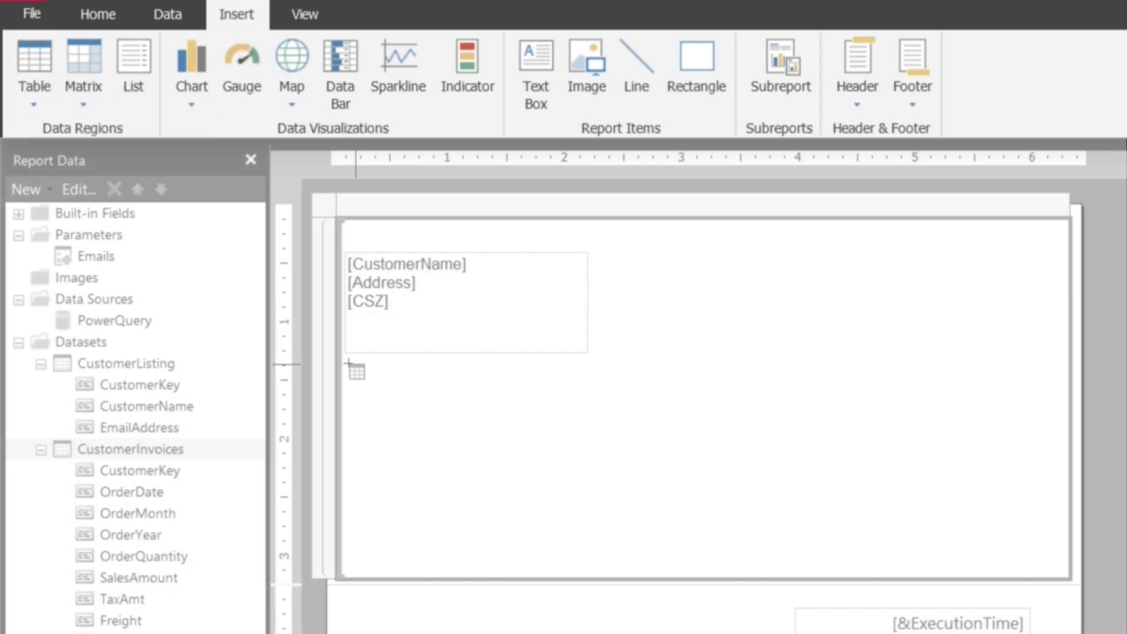
drag(371, 411, 740, 465)
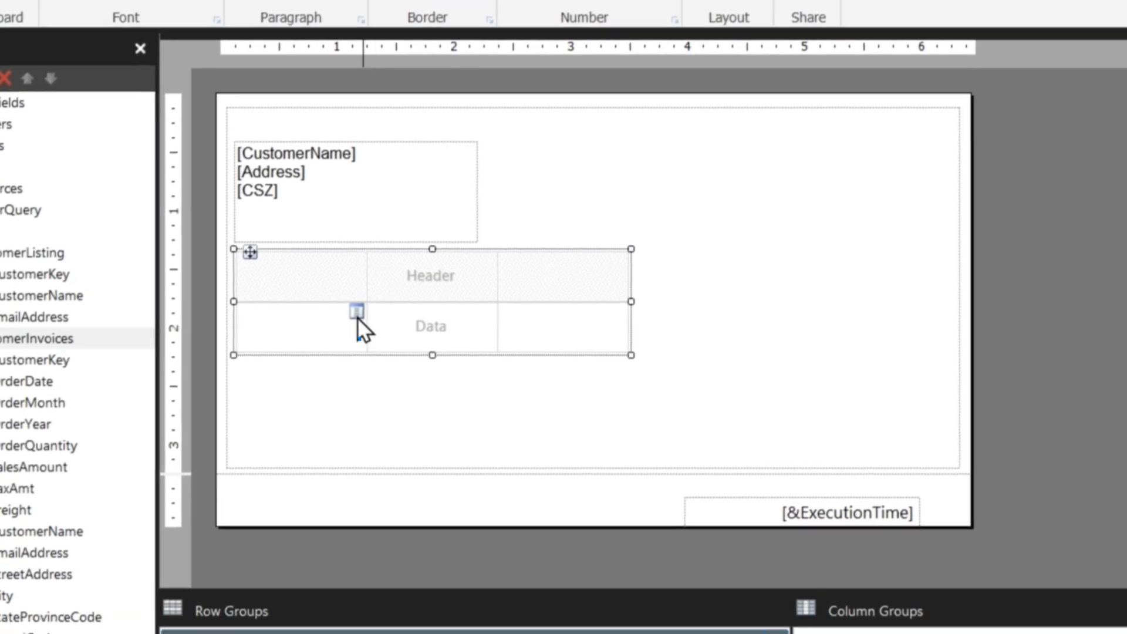
Fill the table's columns with ProductName, SalesAmount and TaxAmt
click(466, 422)
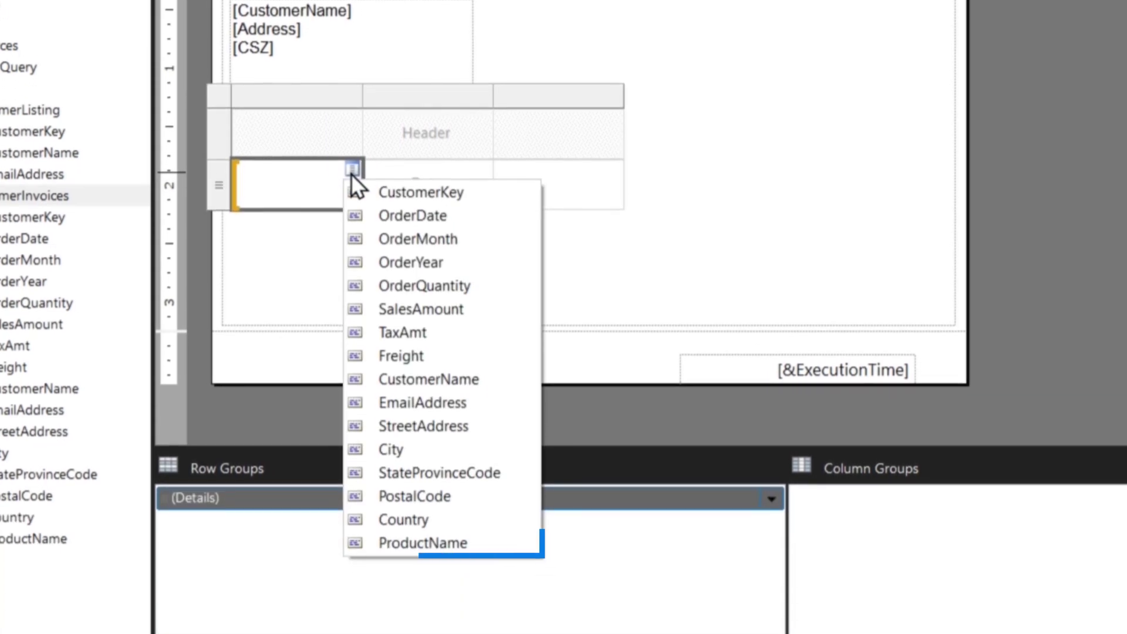
click(427, 543)
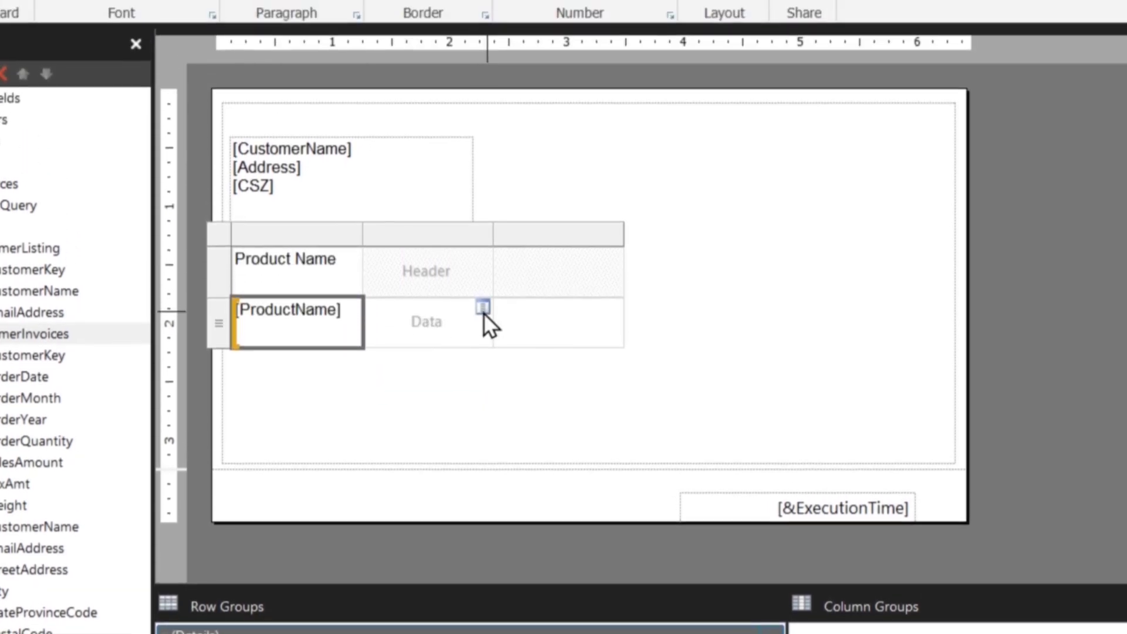
click(485, 169)
click(555, 448)
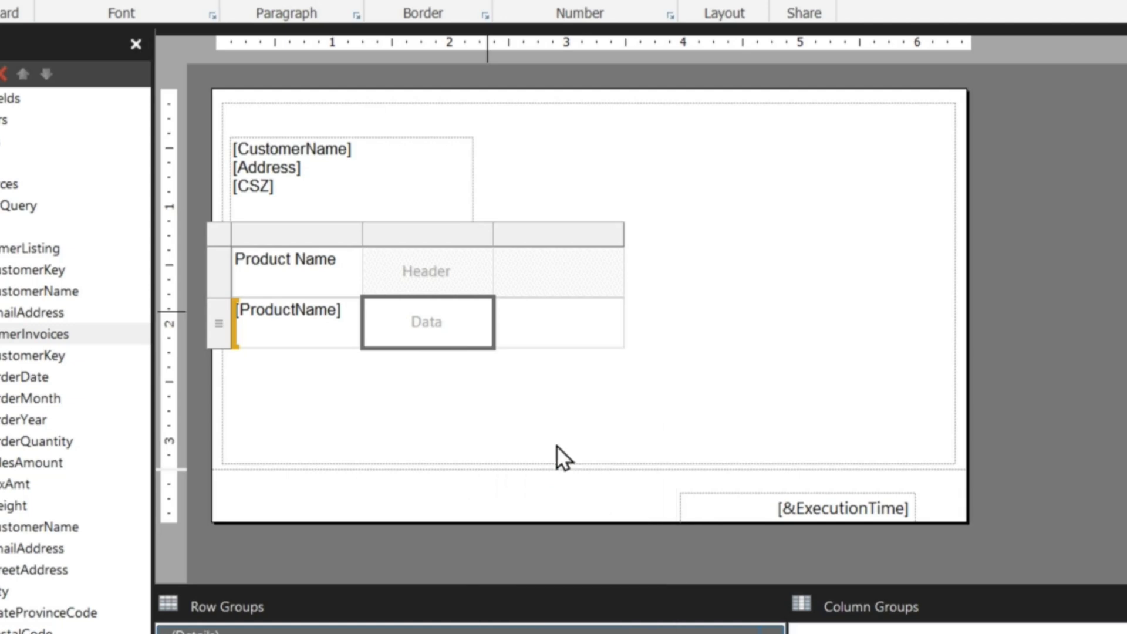
click(613, 305)
click(667, 471)
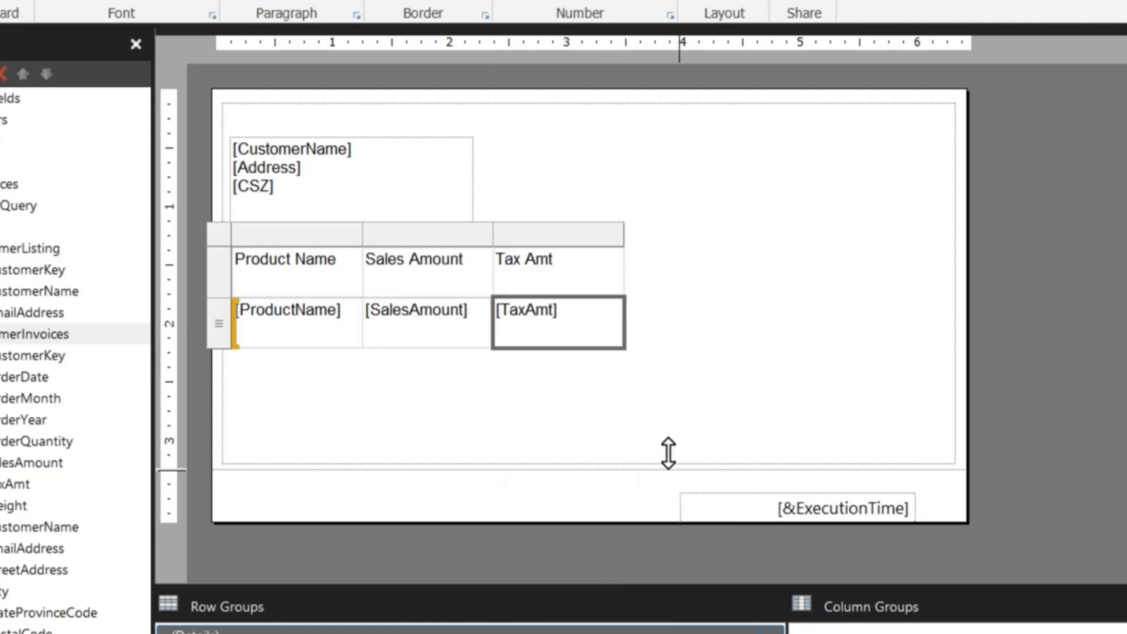
Add a Freight column to the right of Tax Amt
right_click(581, 241)
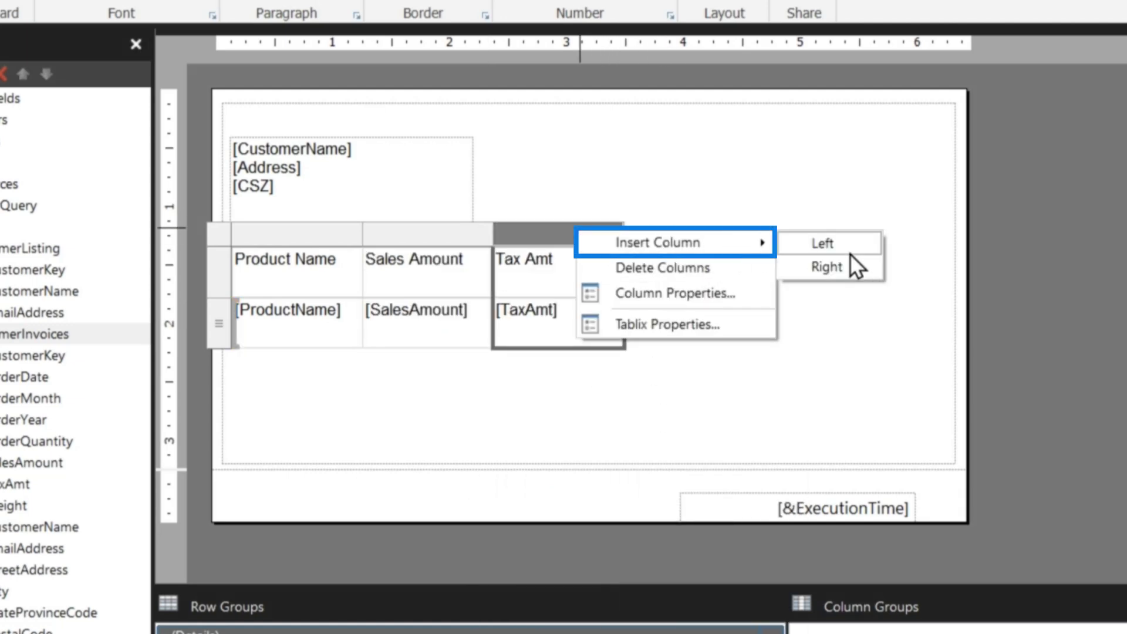
click(850, 265)
click(731, 307)
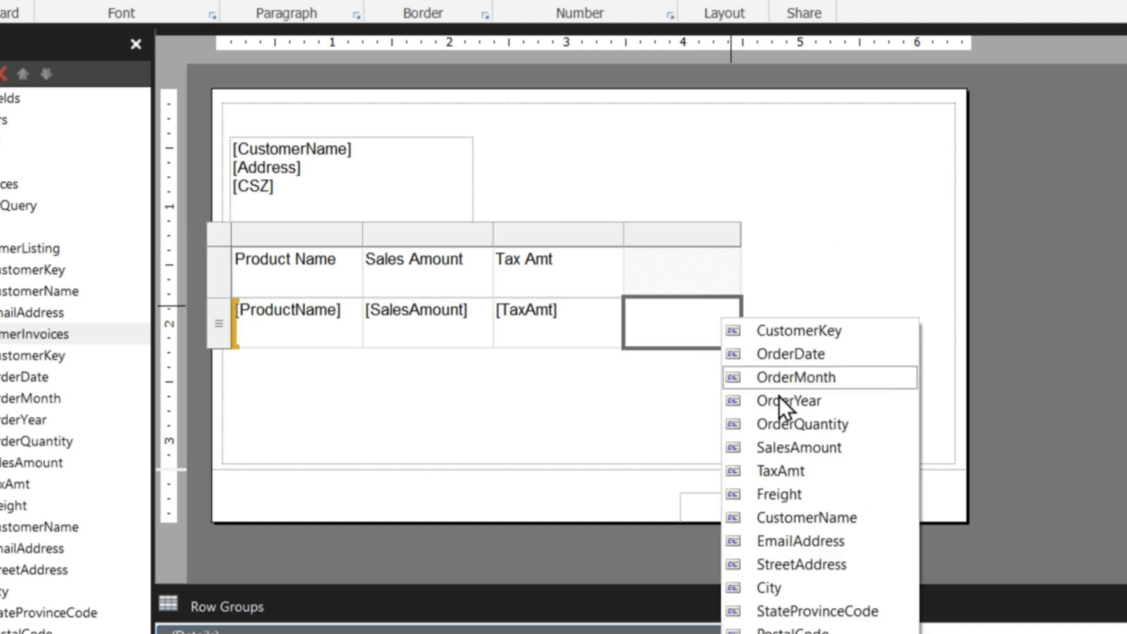
click(801, 487)
Add a SubTotal column right of Freight and open its detail cell's expression
right_click(689, 233)
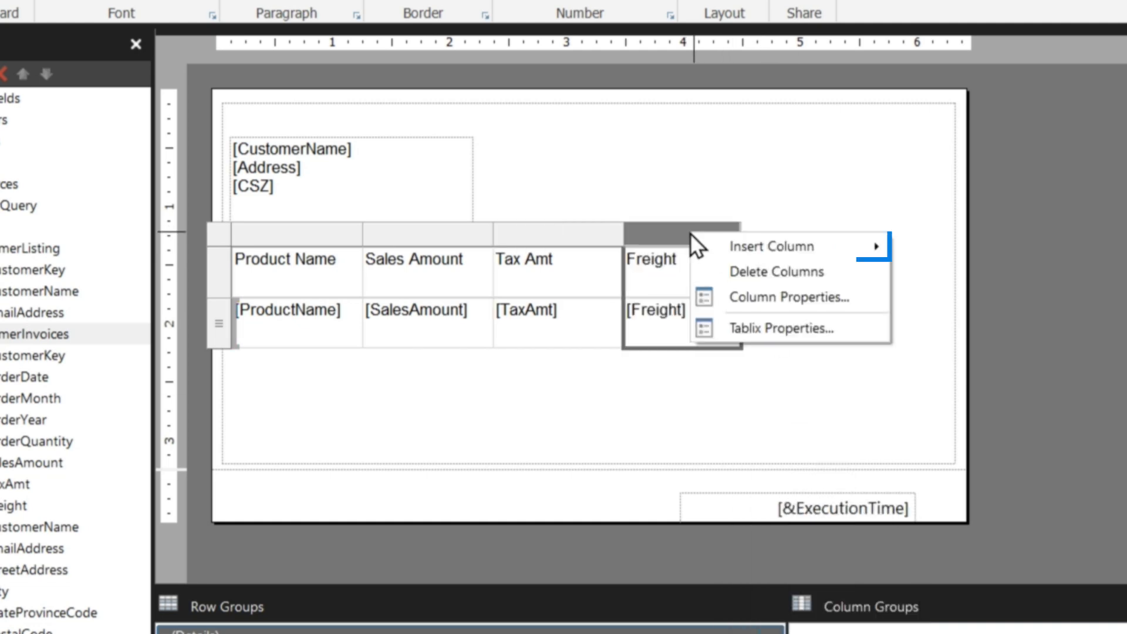
mouse_move(859, 259)
click(936, 270)
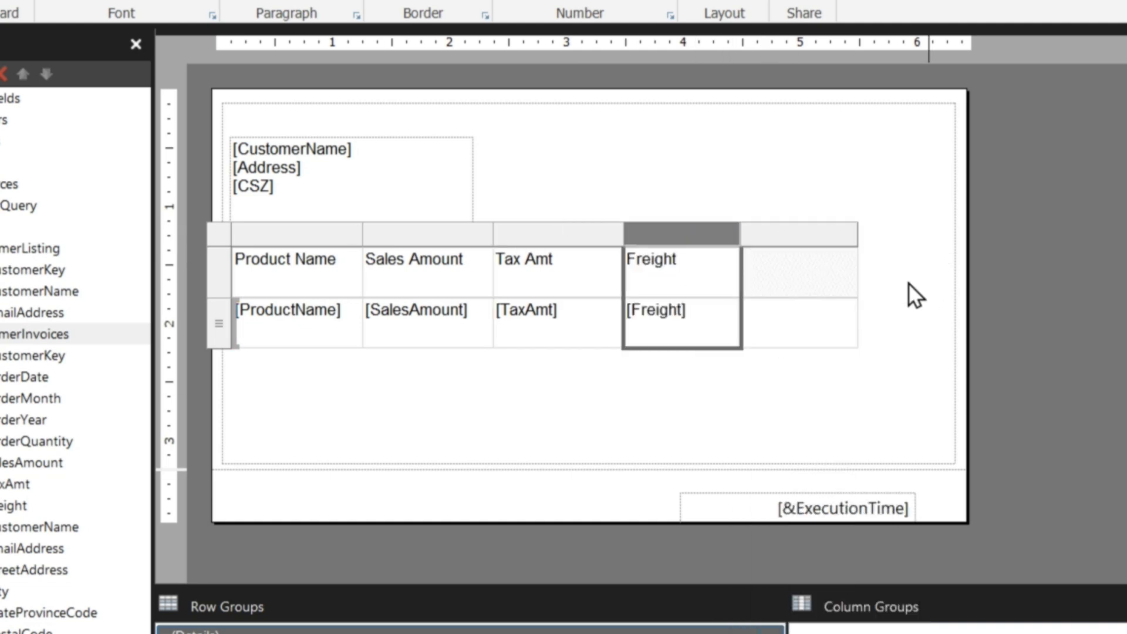
click(788, 273)
text(SubTotal)
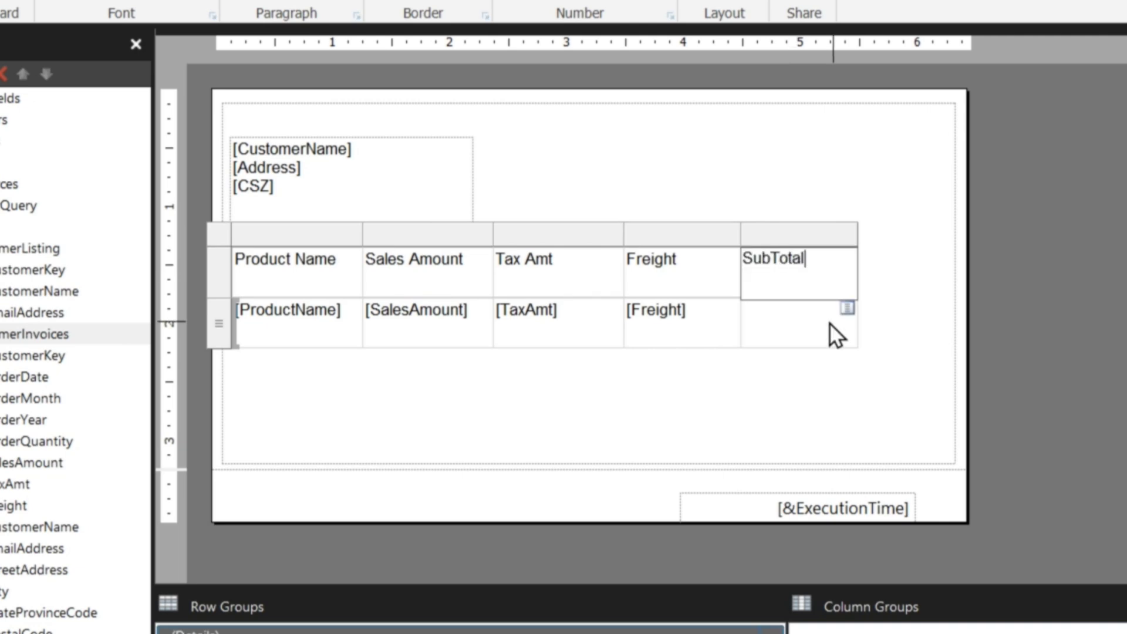
click(829, 323)
right_click(816, 323)
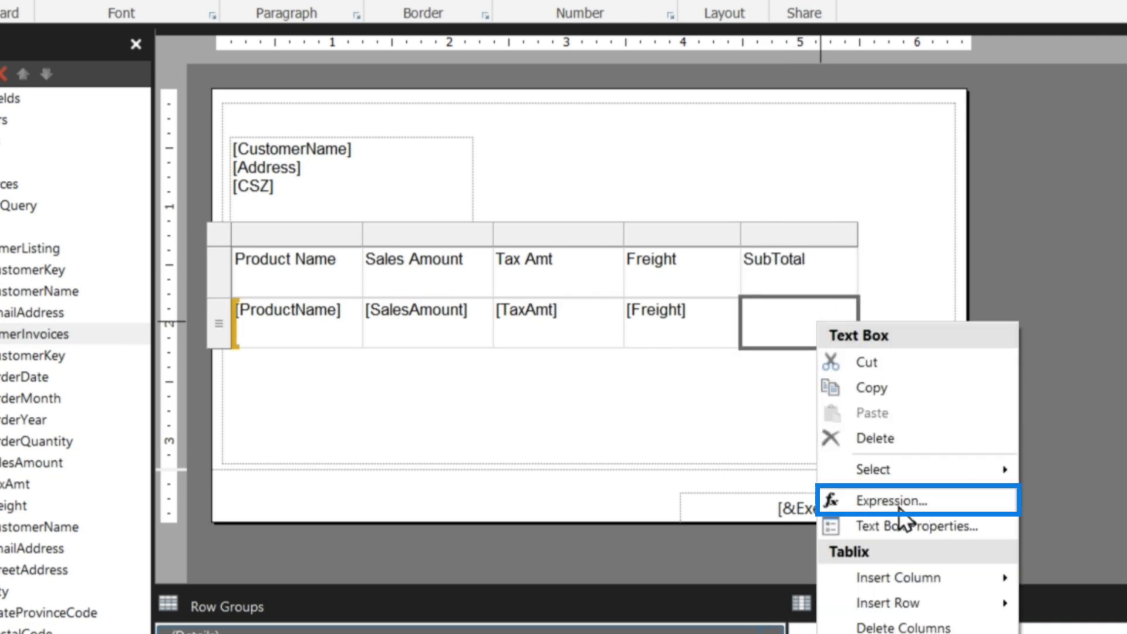
click(846, 499)
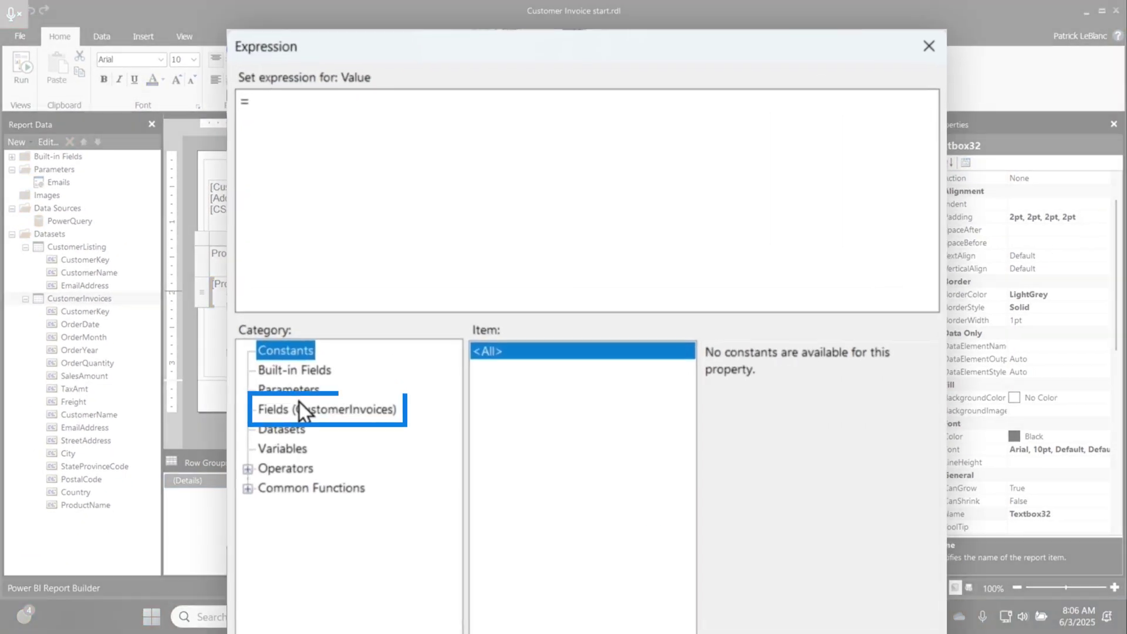
Set the SubTotal expression to SalesAmount + Freight + TaxAmt and run the preview
click(524, 368)
double_click(762, 440)
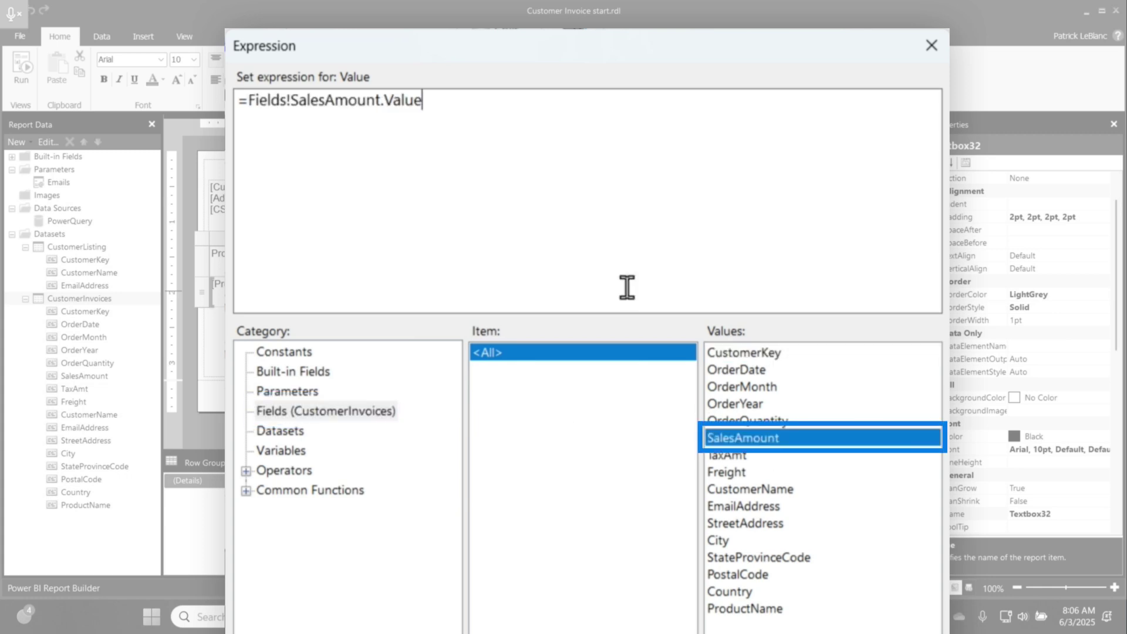
text(+)
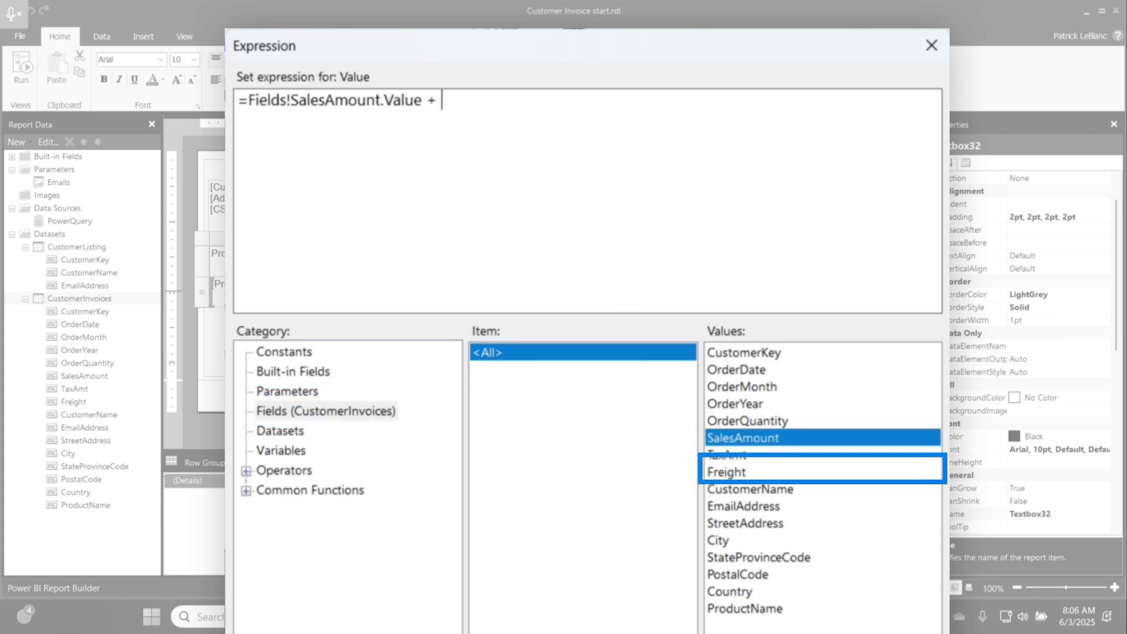
click(741, 473)
text(+)
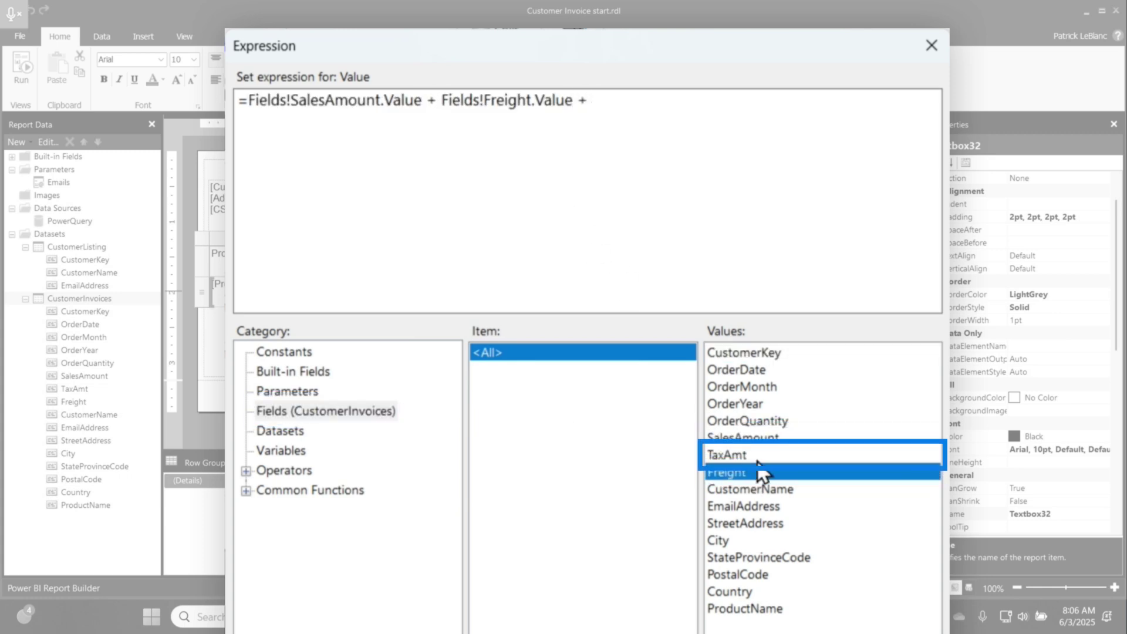
double_click(741, 455)
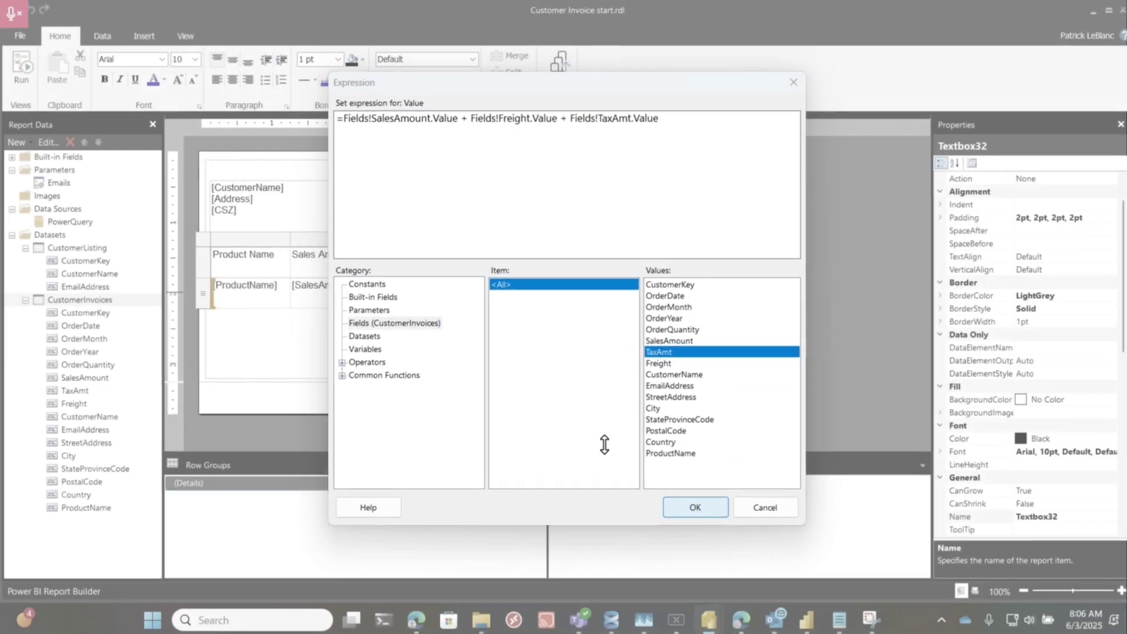
click(738, 594)
click(25, 58)
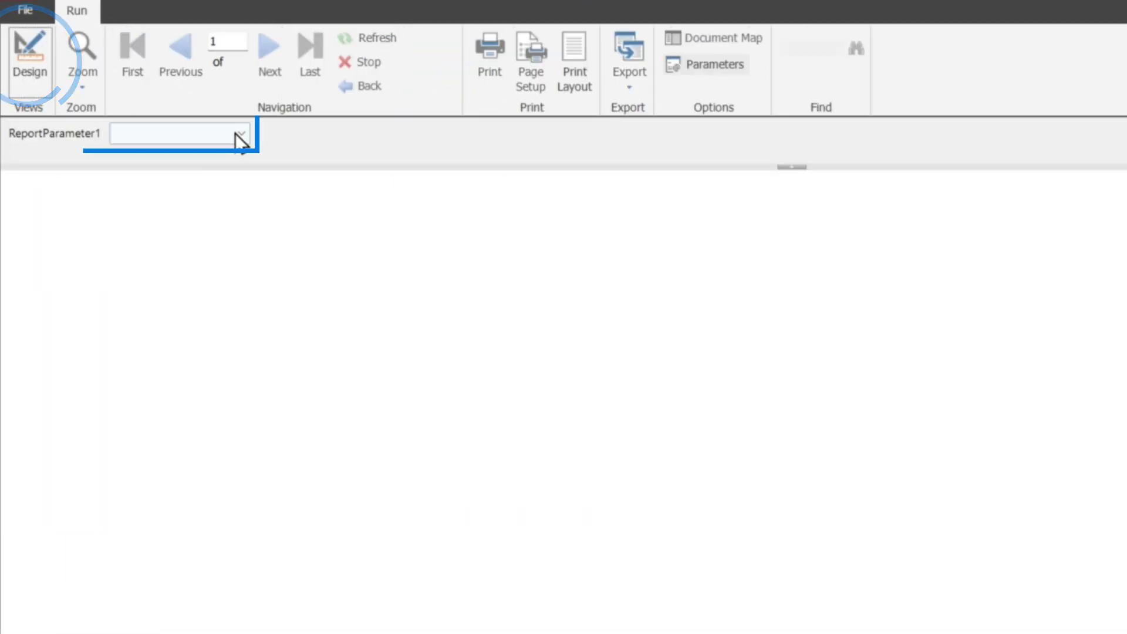
Check three customer emails in ReportParameter1 and render the report preview
click(240, 134)
click(213, 178)
click(199, 195)
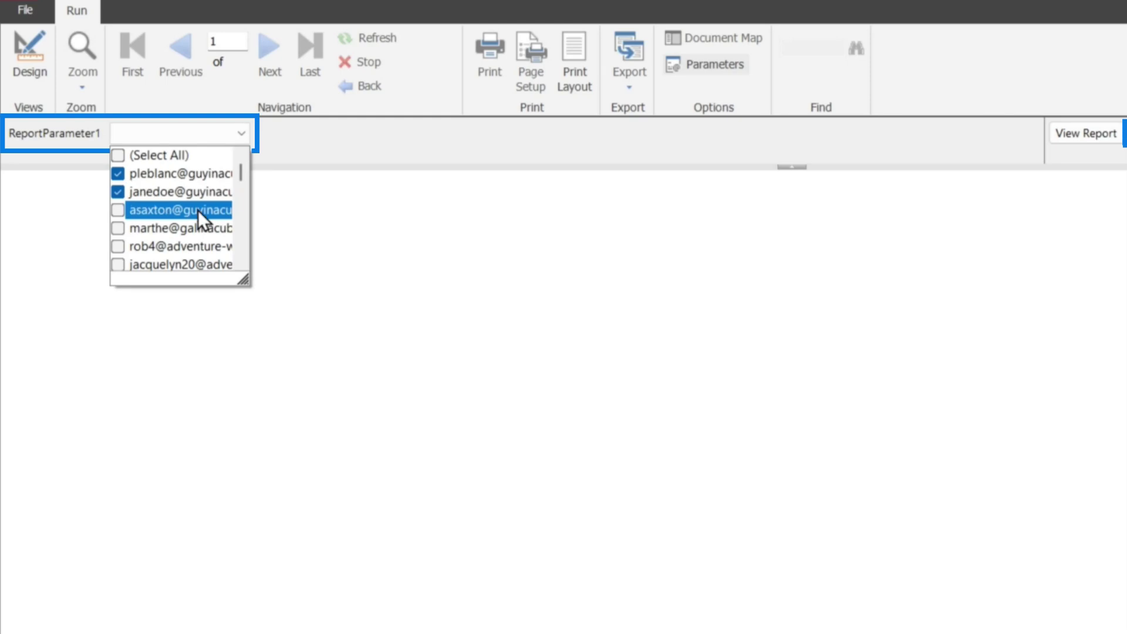
click(198, 211)
click(1085, 134)
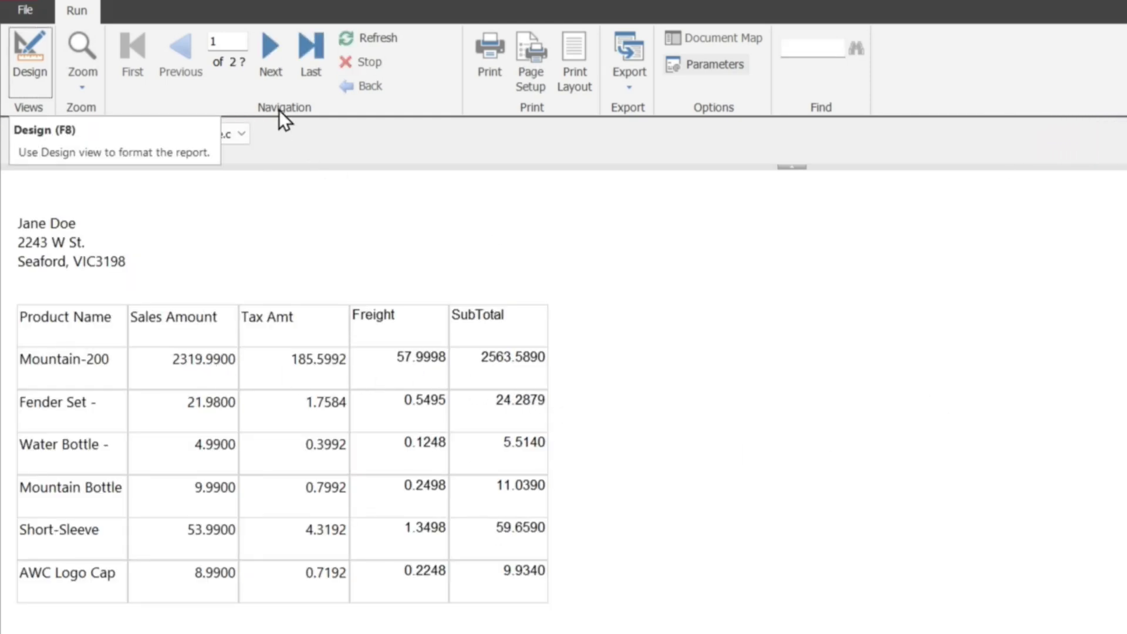
Page through each customer's invoice to the last one
click(265, 66)
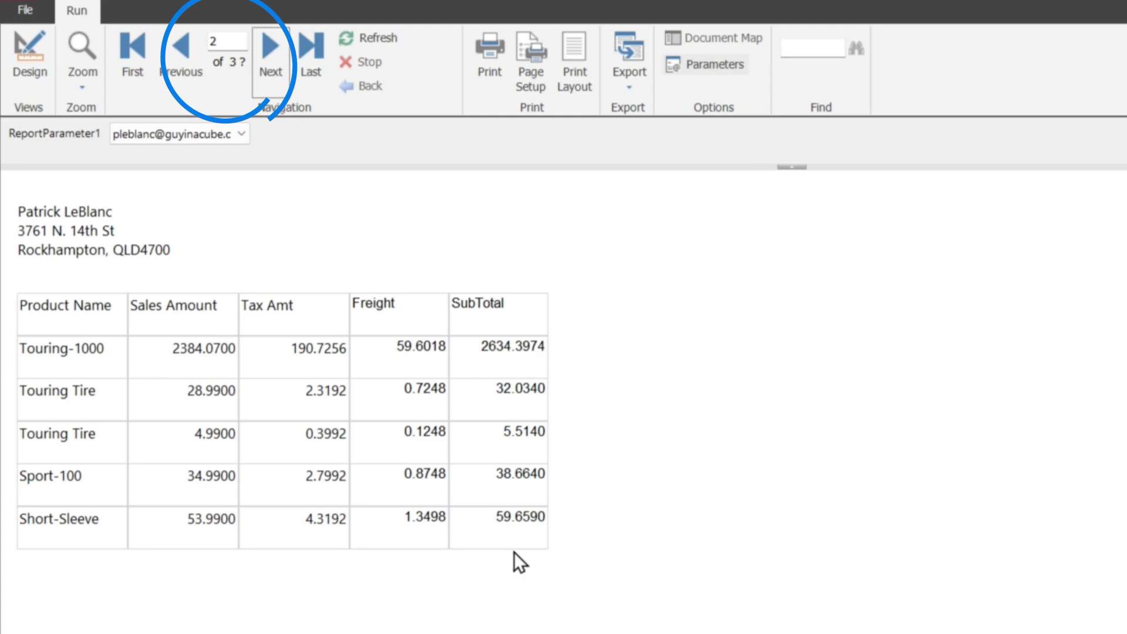
click(269, 46)
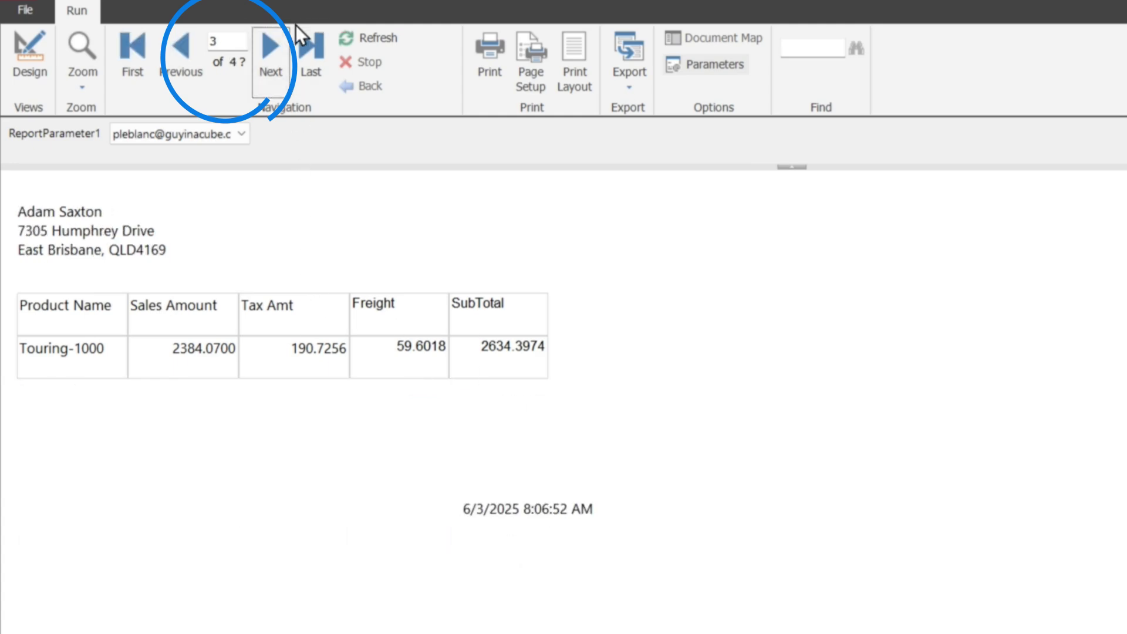
click(265, 59)
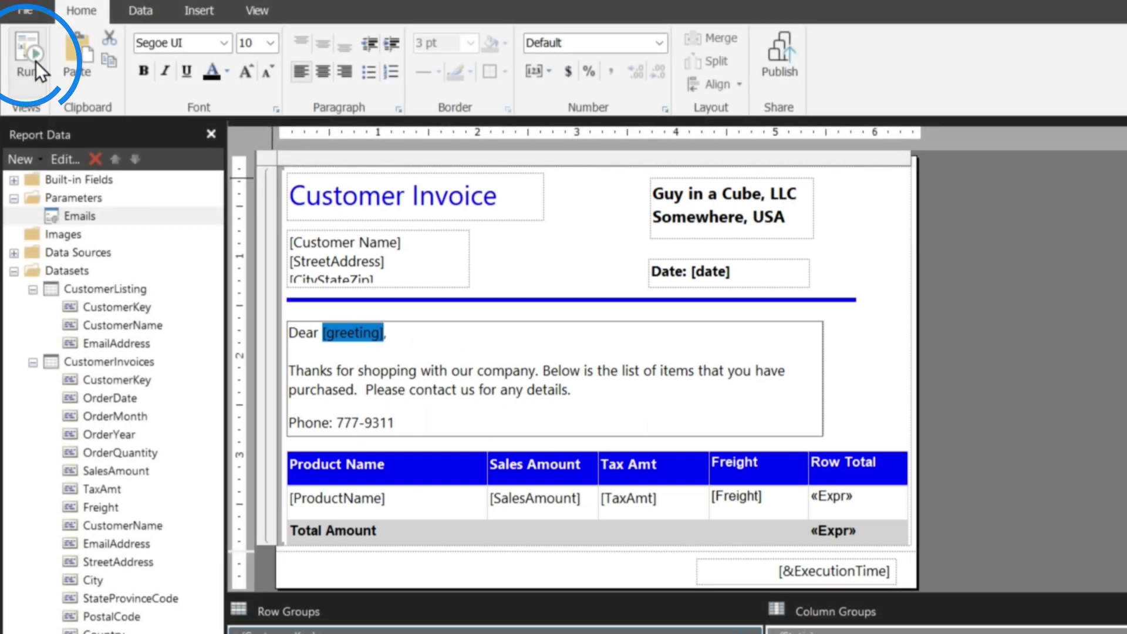
Run the preview with four customer emails checked in Select Email(s)
click(35, 61)
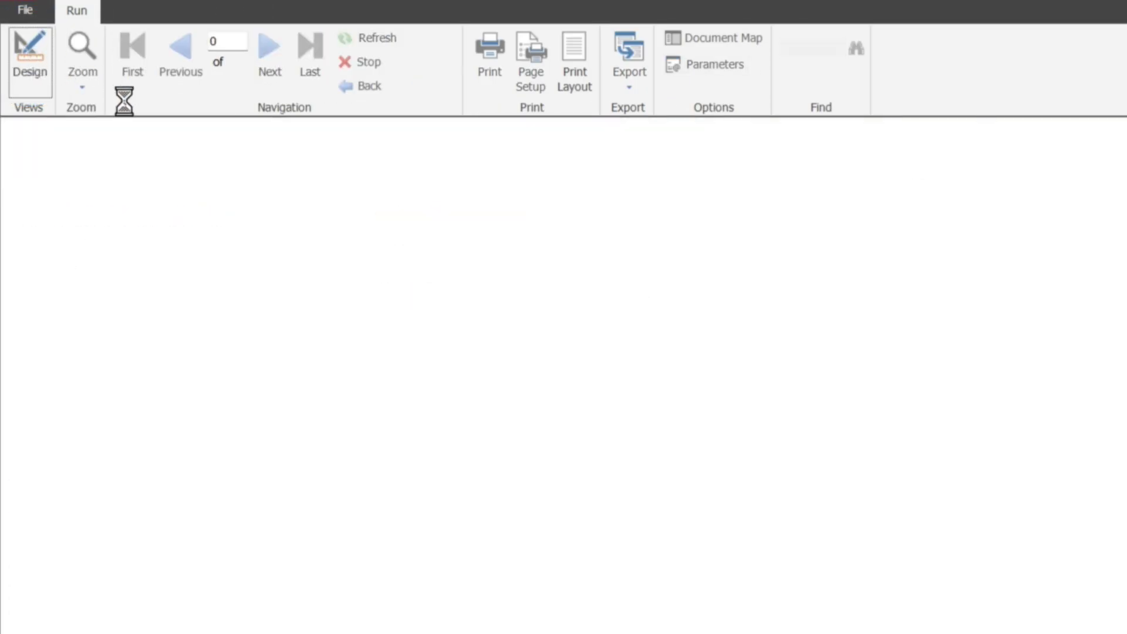
click(178, 132)
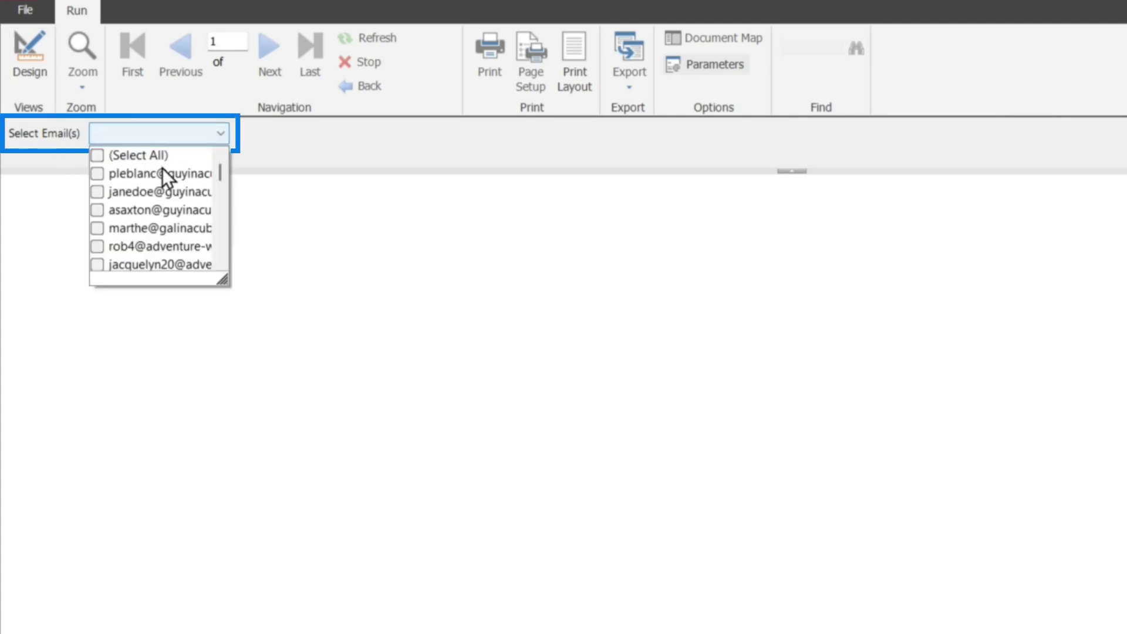
click(161, 174)
click(165, 192)
click(168, 213)
click(163, 229)
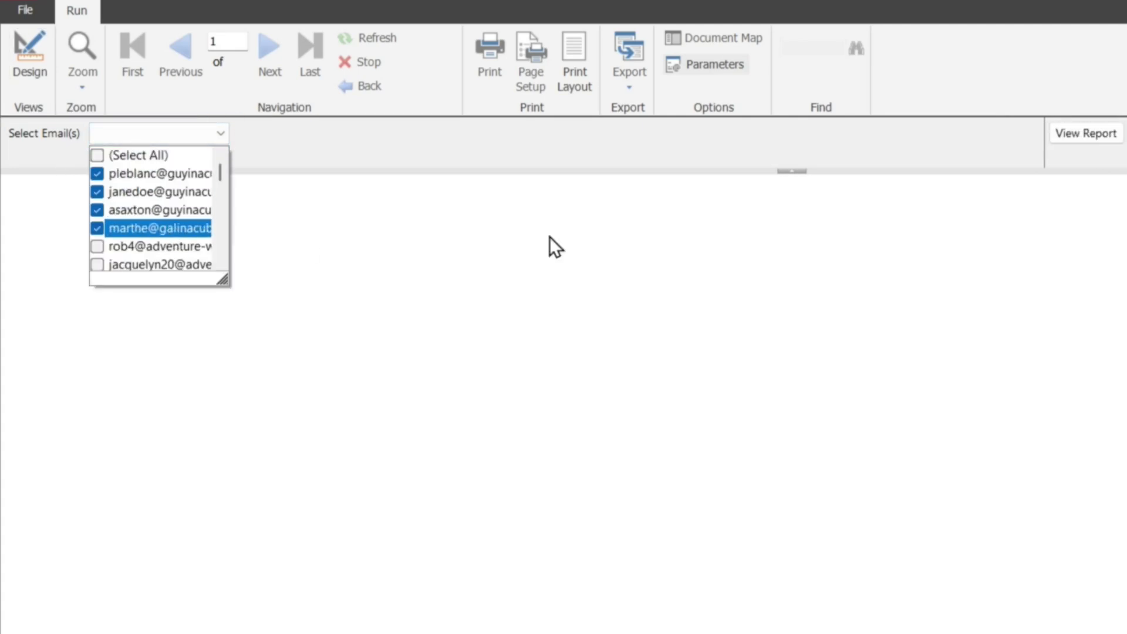
click(777, 240)
click(1115, 141)
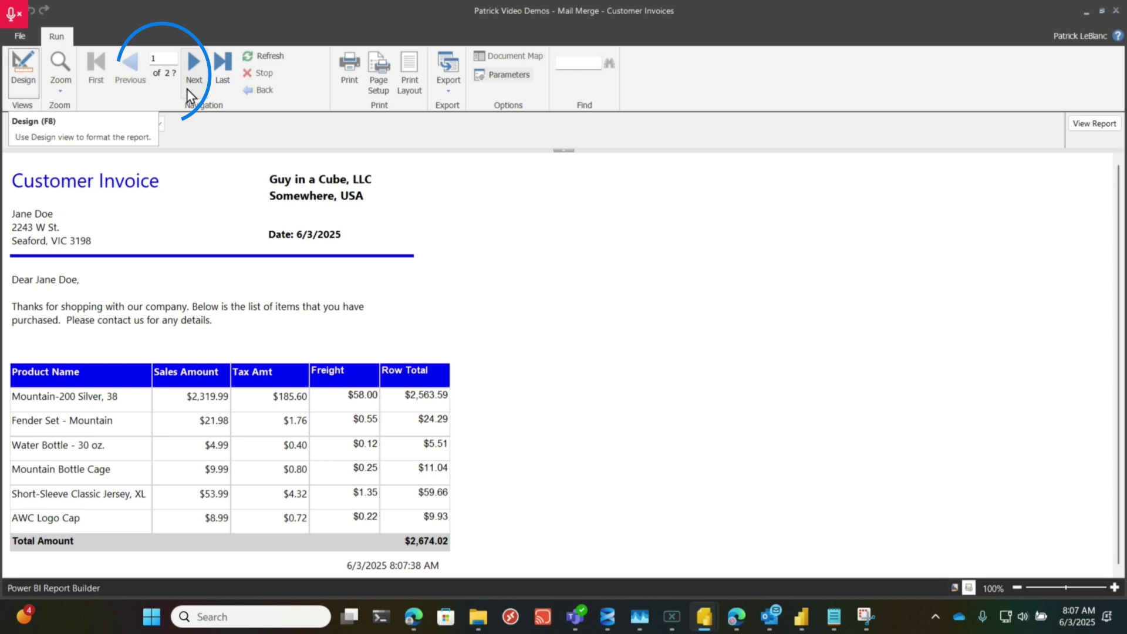
Page through the formatted invoices, then return to Design and publish to Power BI
click(195, 68)
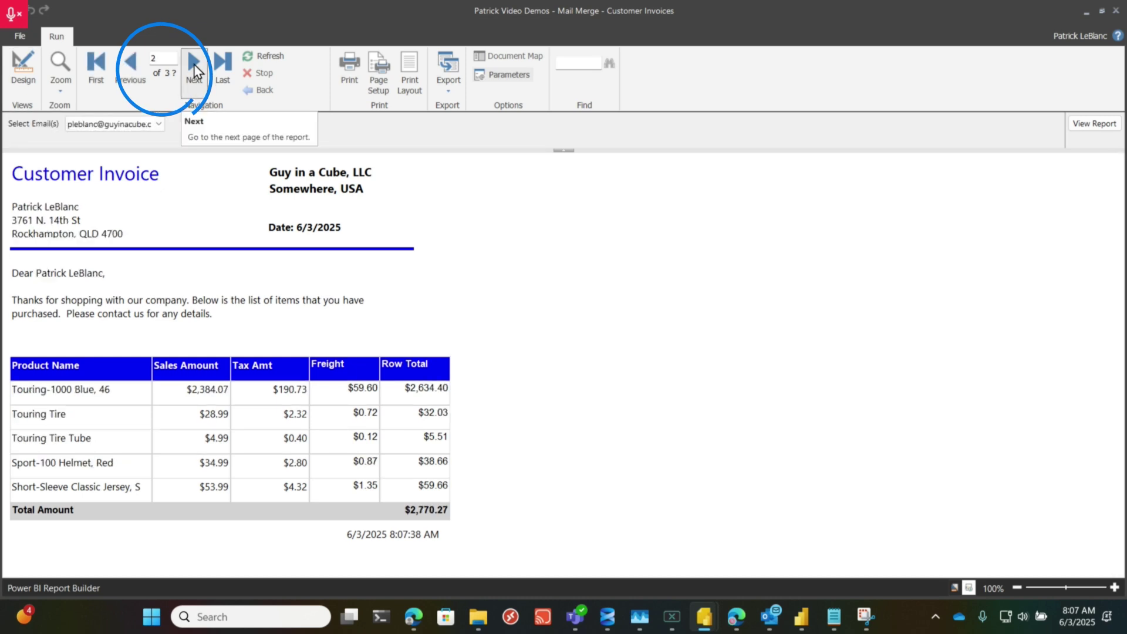
click(195, 65)
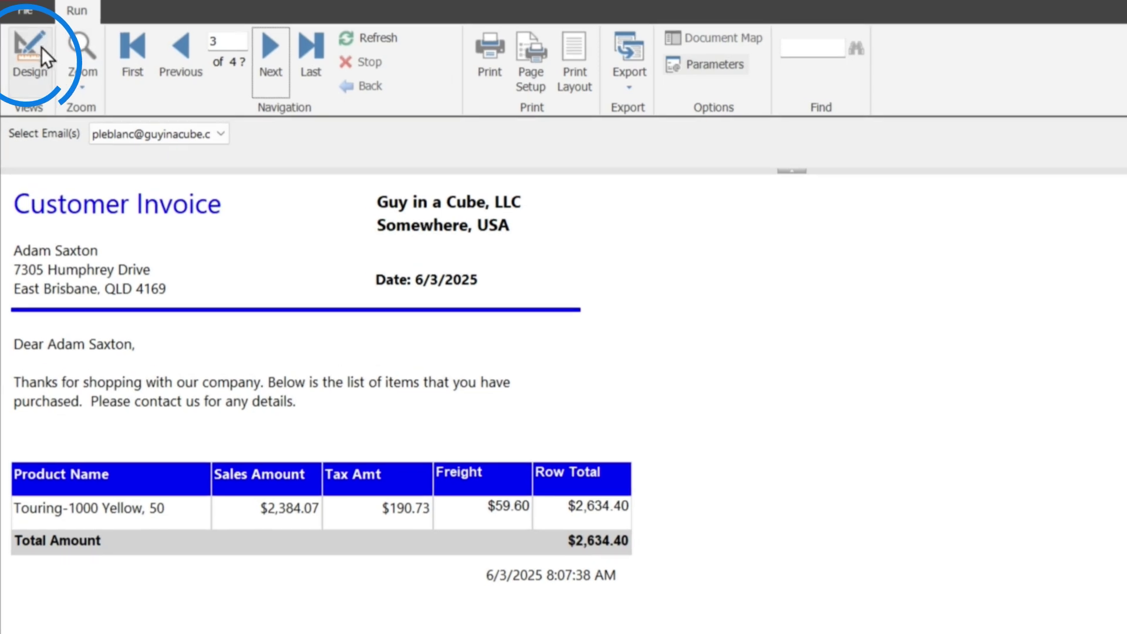
click(30, 56)
click(780, 55)
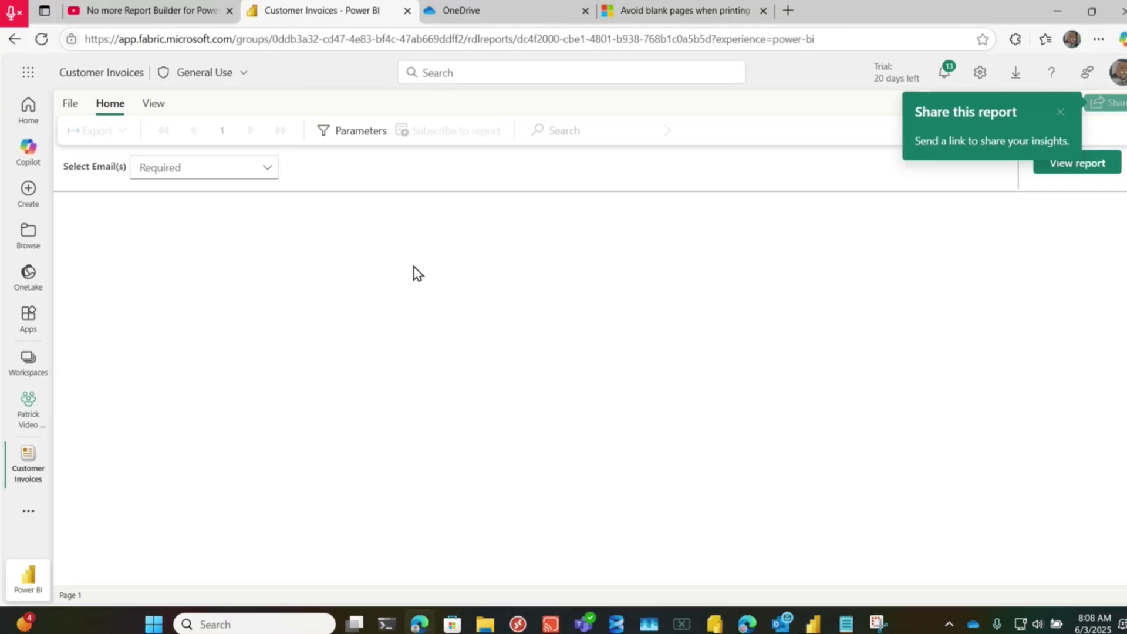
Render the published Customer Invoices report for the chosen customer emails and bring up its subscriptions
click(234, 168)
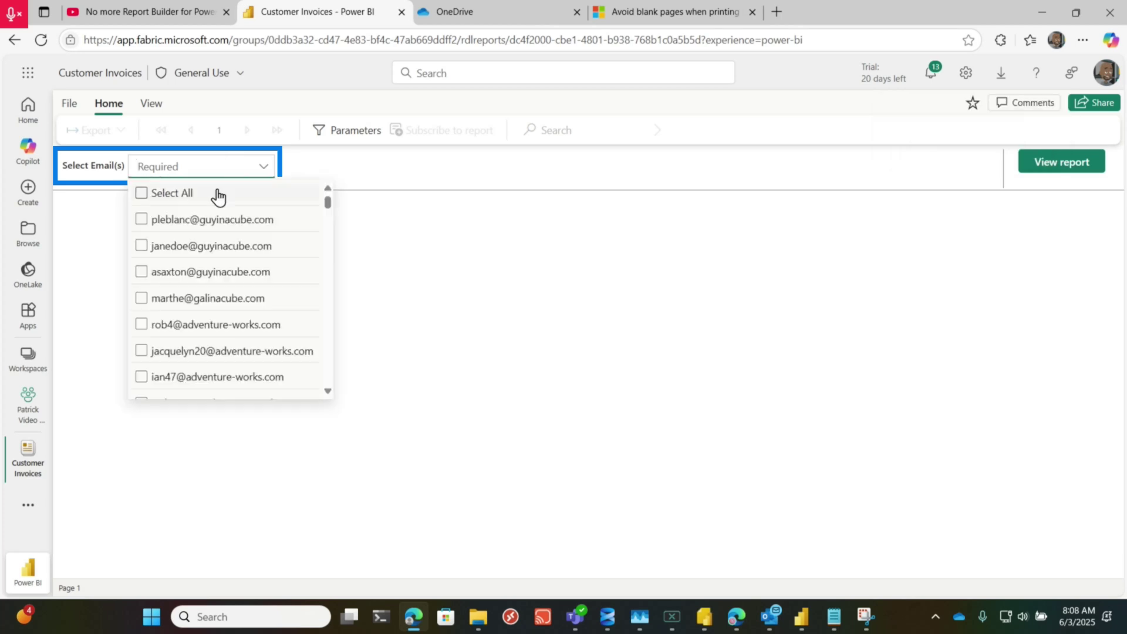
click(196, 273)
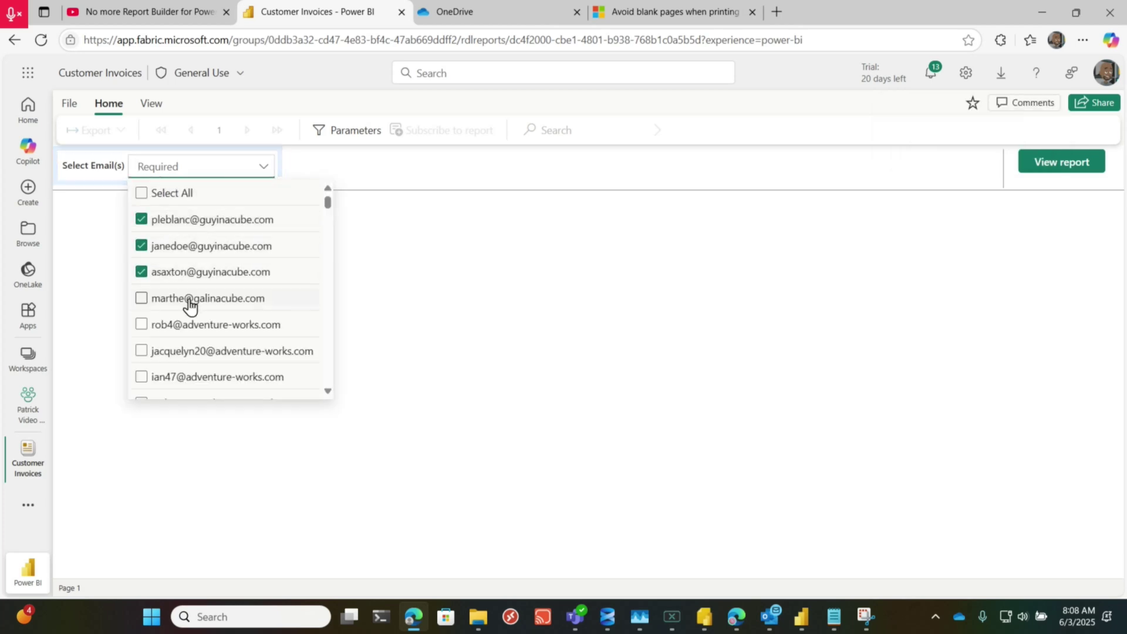
click(1067, 168)
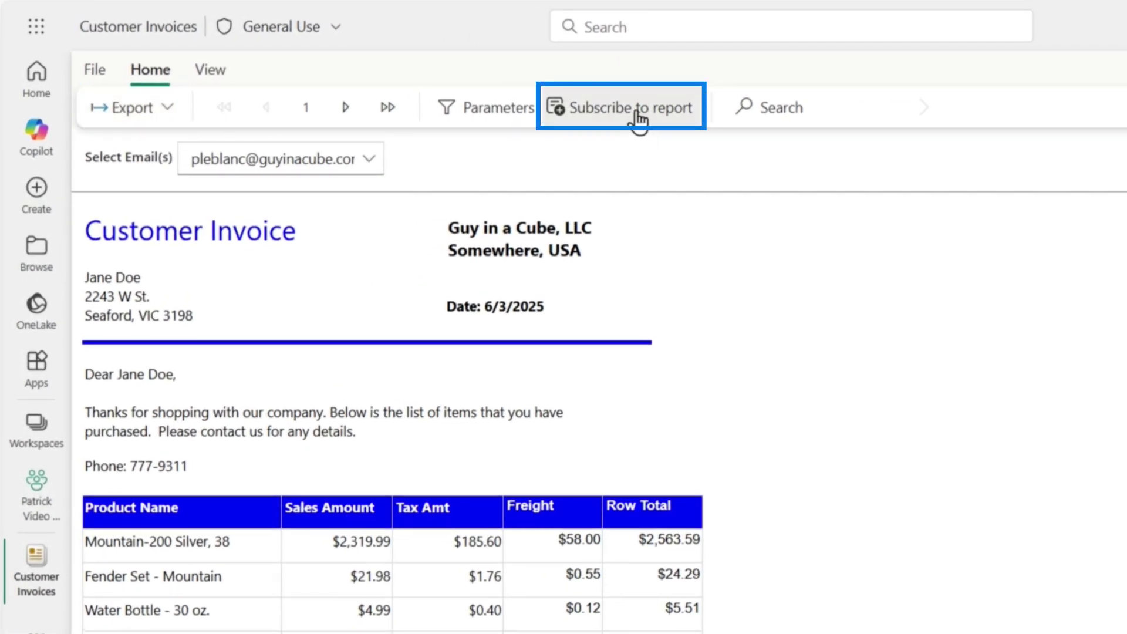
click(637, 118)
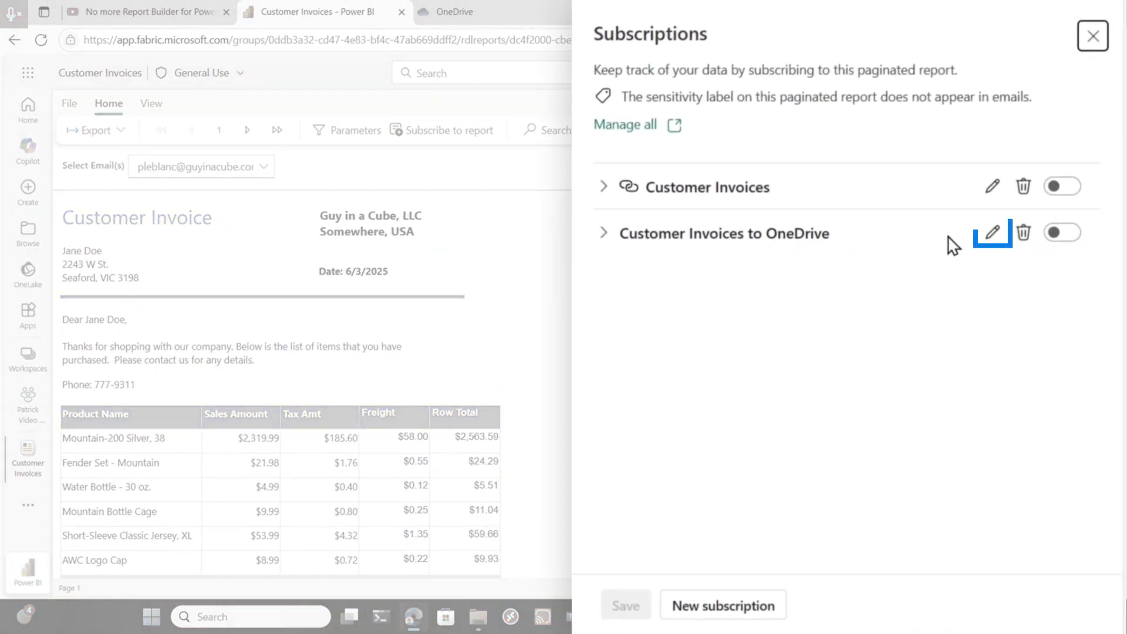
Review the OneDrive delivery subscription, then the Customer Invoices daily PDF email subscription's details
click(989, 238)
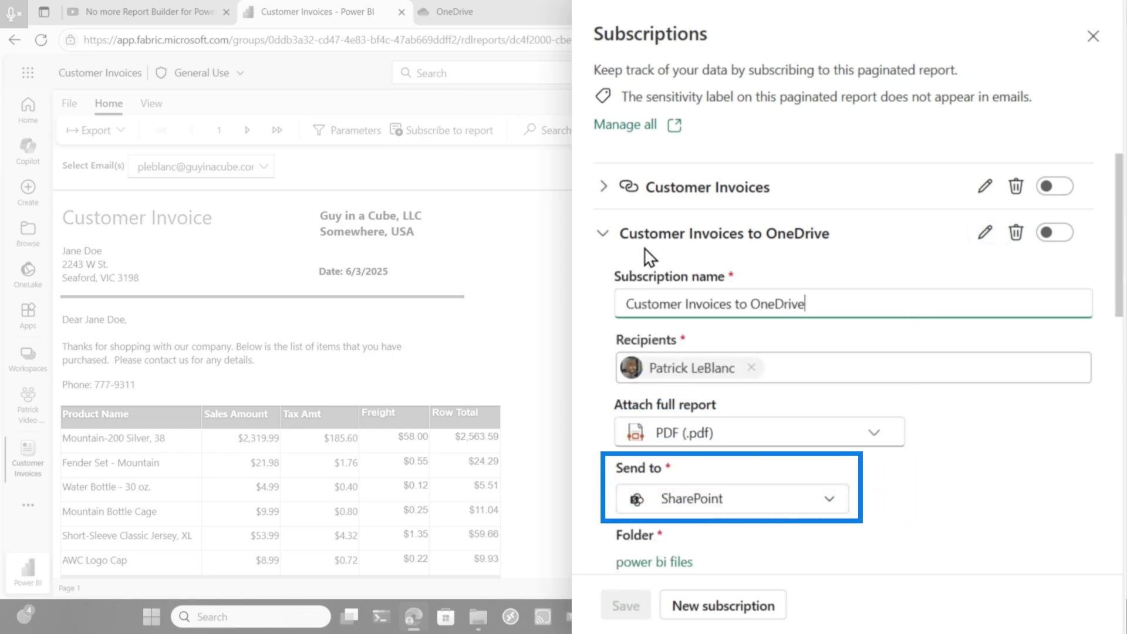
click(602, 233)
click(602, 188)
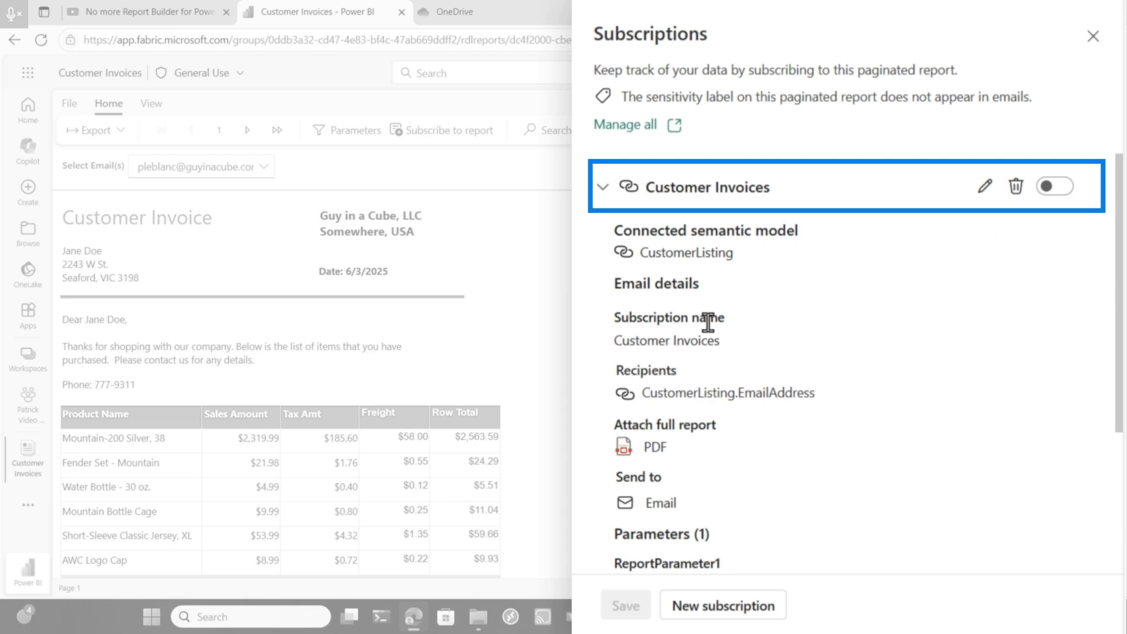
scroll(910, 367, down, 3)
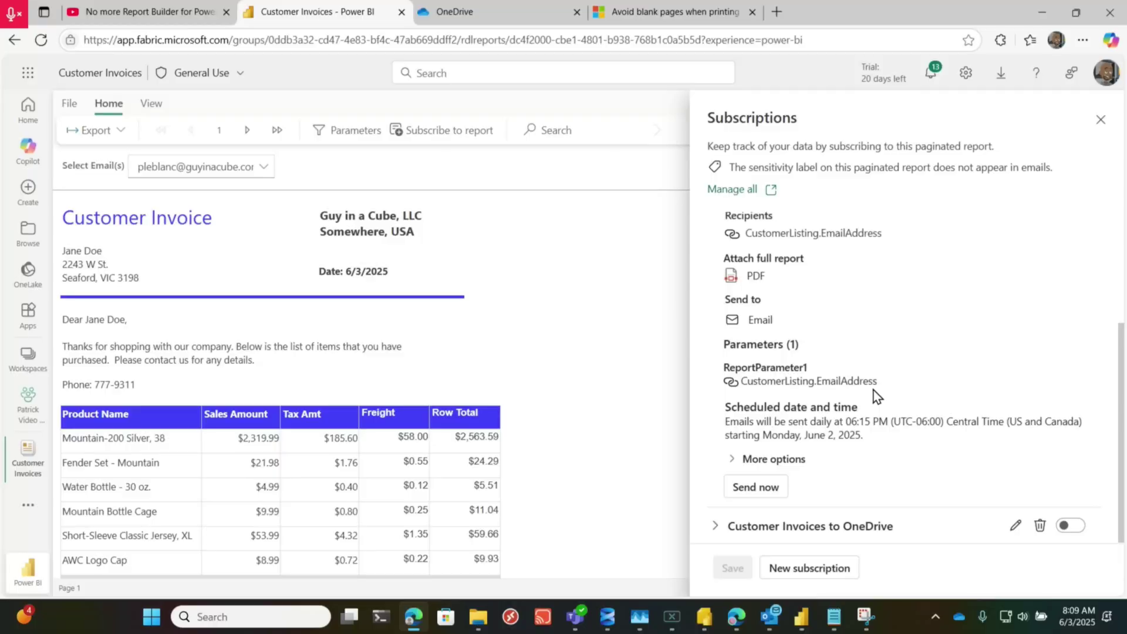
click(482, 7)
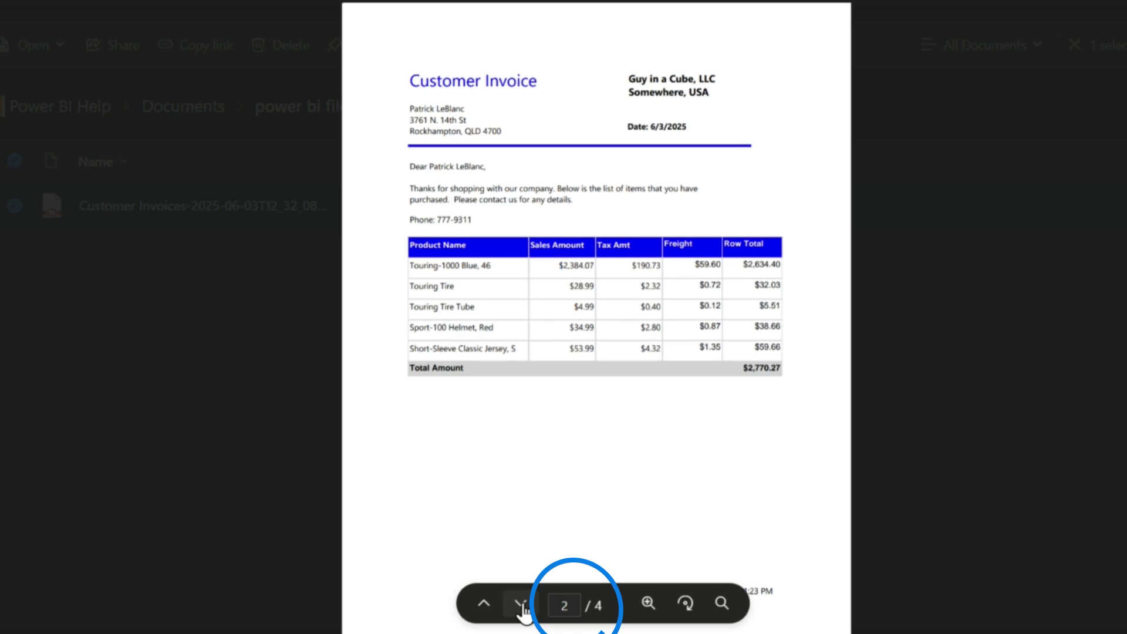
click(498, 569)
Page through the four-page OneDrive PDF, then preview and download the emailed invoice attachment
click(521, 605)
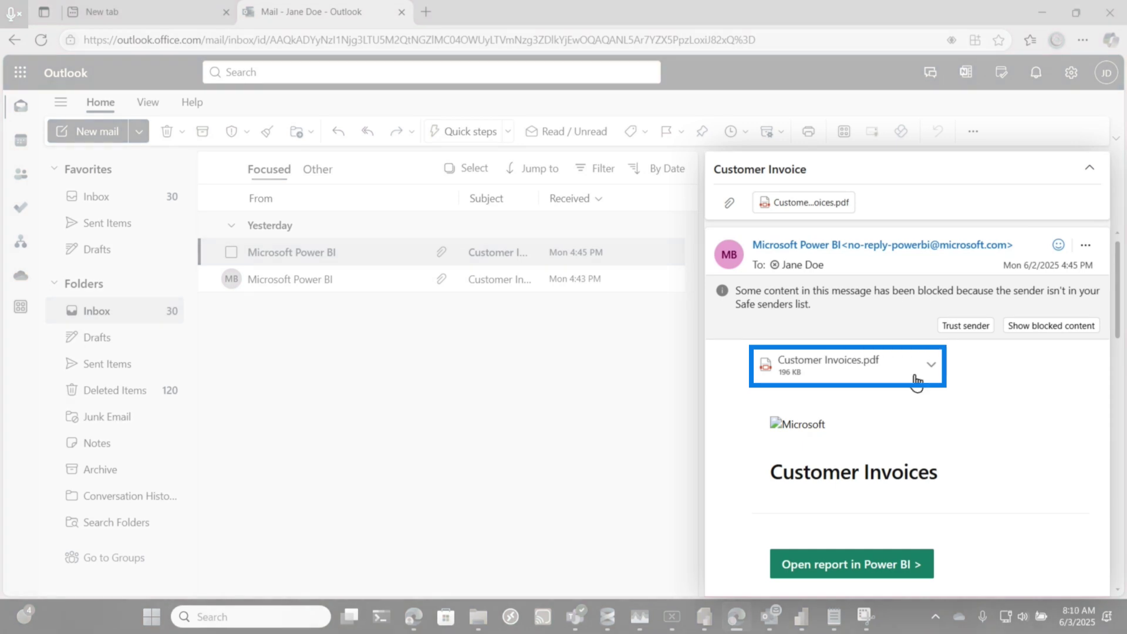
click(930, 370)
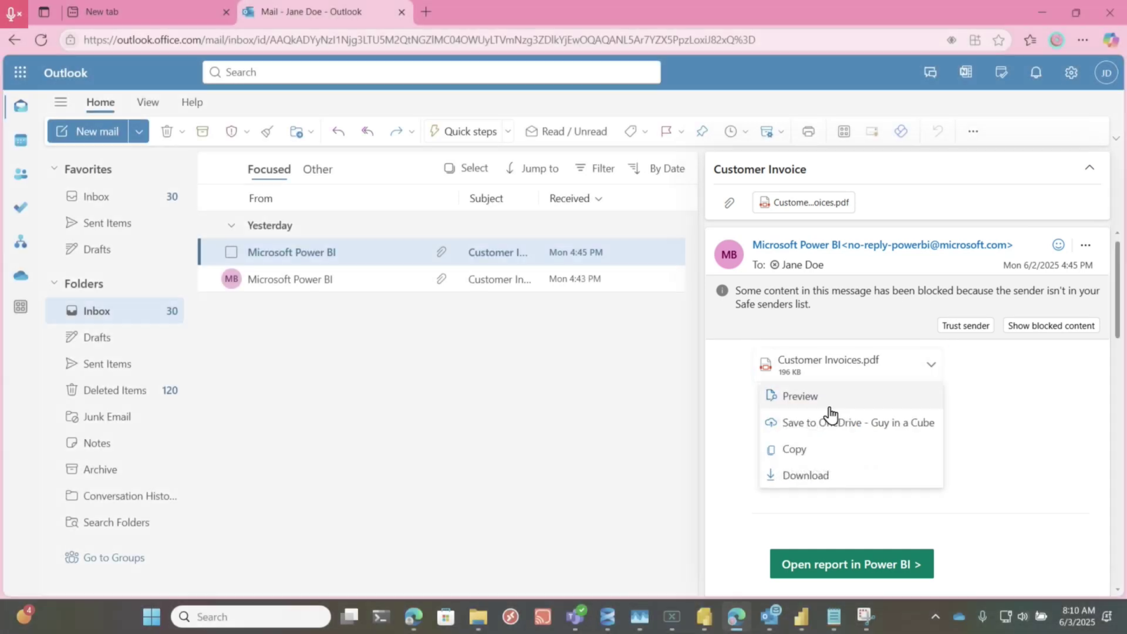
click(828, 412)
click(171, 107)
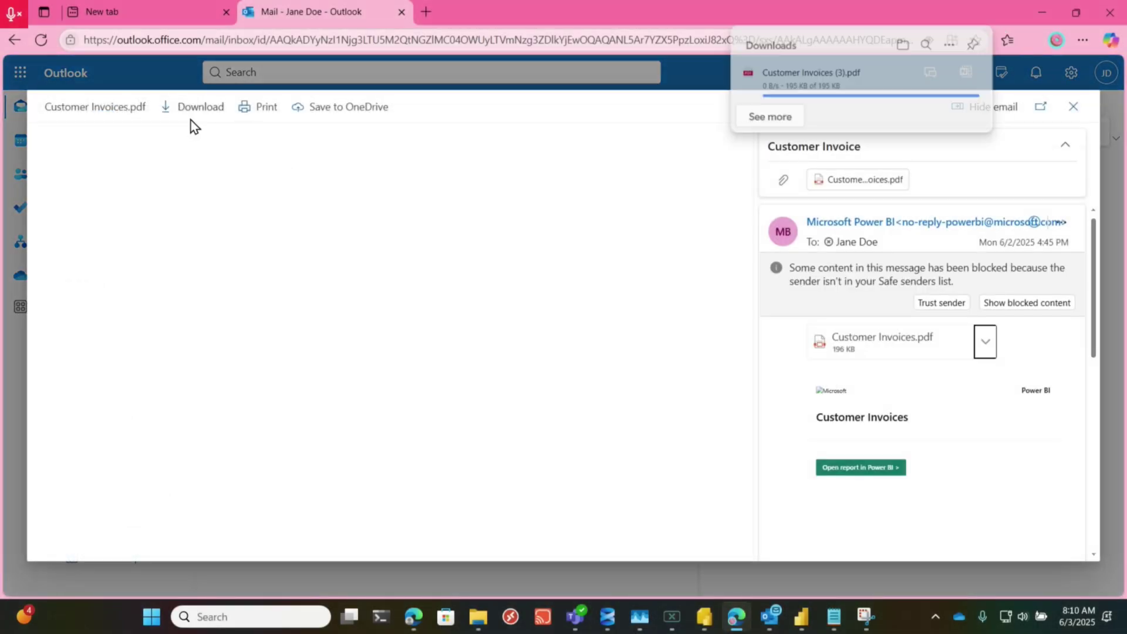
click(824, 113)
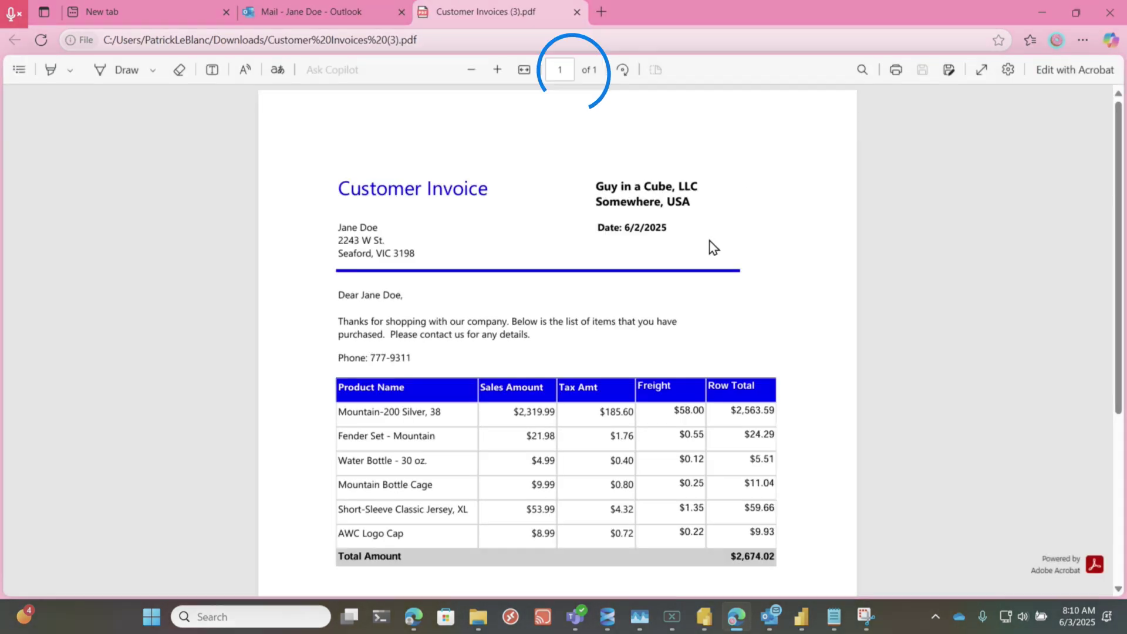
Scroll through the one-page invoice in Customer Invoices (3).pdf
scroll(717, 258, down, 5)
scroll(724, 271, up, 5)
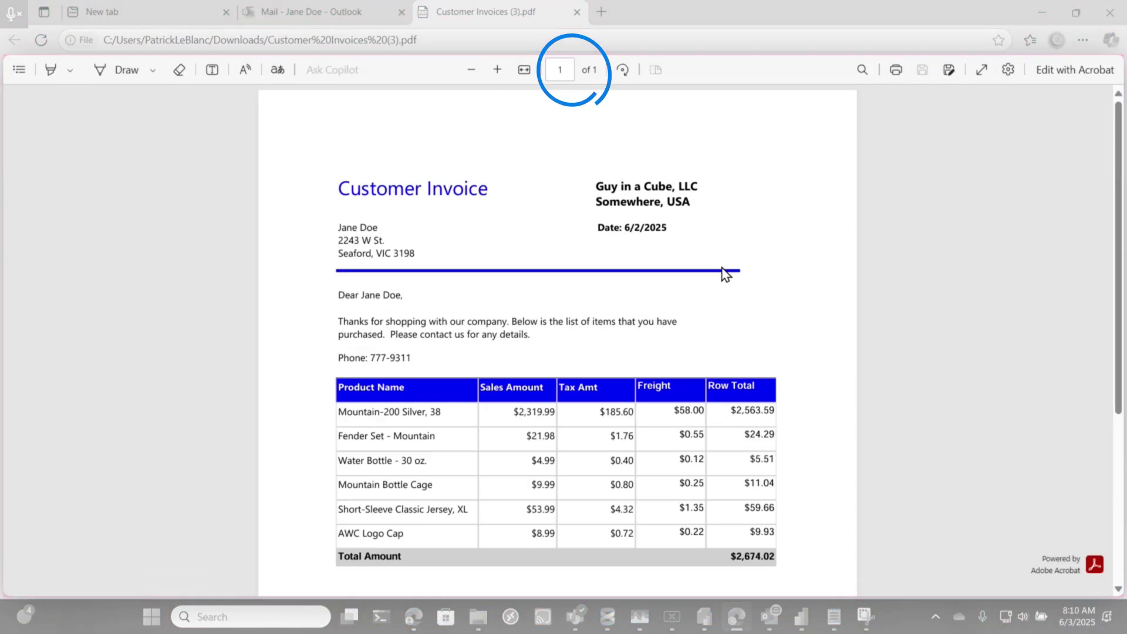